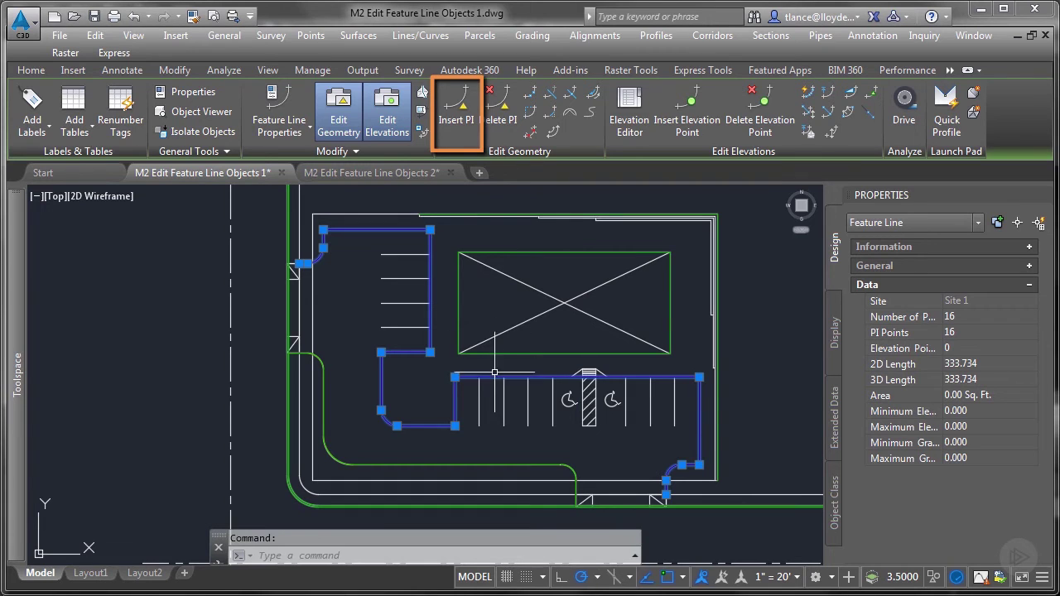
Step: Insert a PI at elevation 10 on the curb segment beside the building's west edge
{"action": "left_click", "coordinate": [456, 104]}
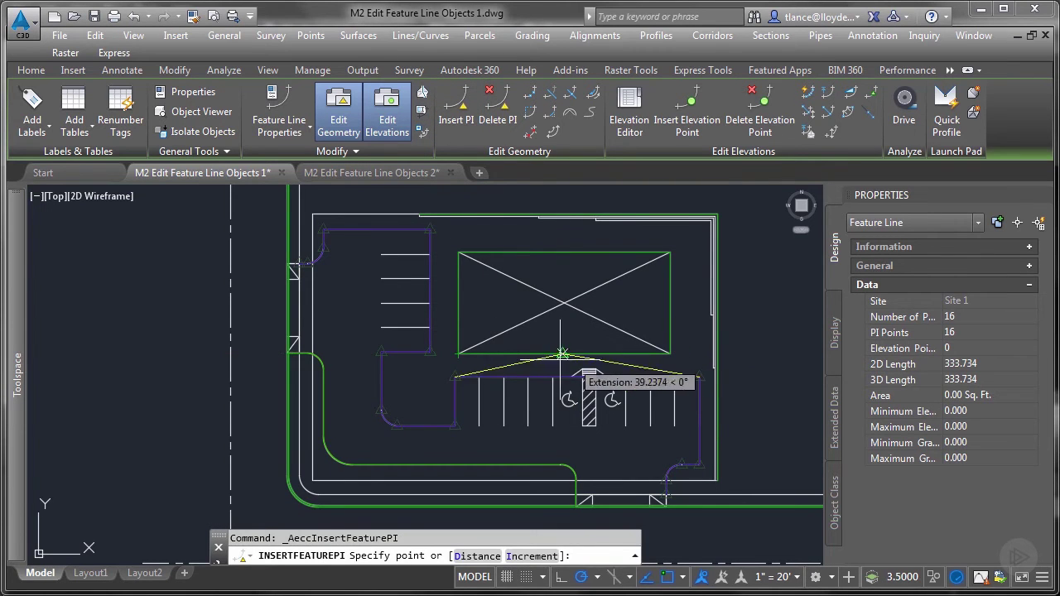
{"action": "left_click", "coordinate": [397, 409]}
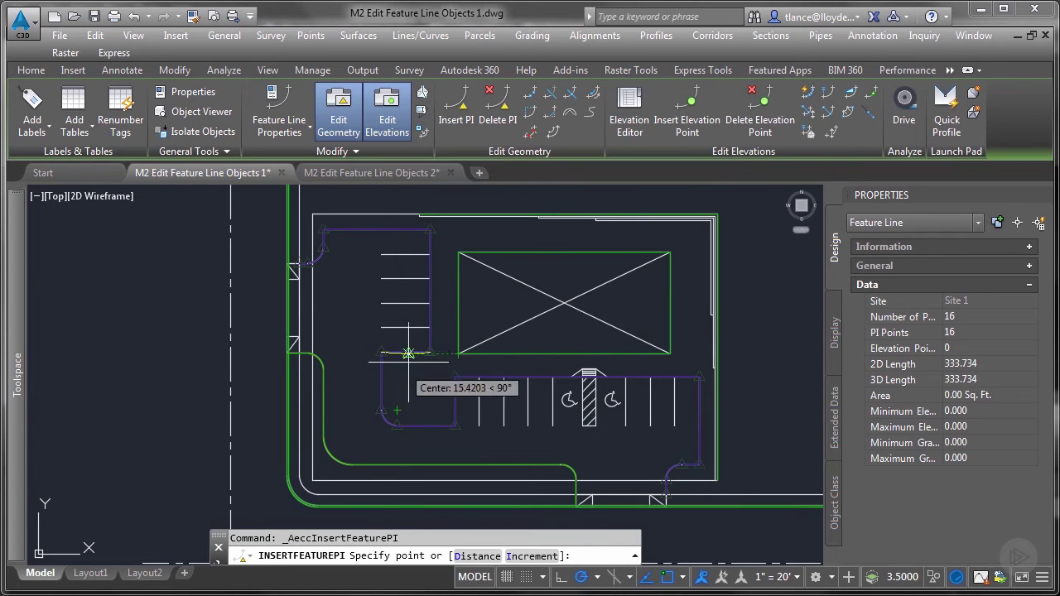
{"action": "left_click", "coordinate": [381, 303]}
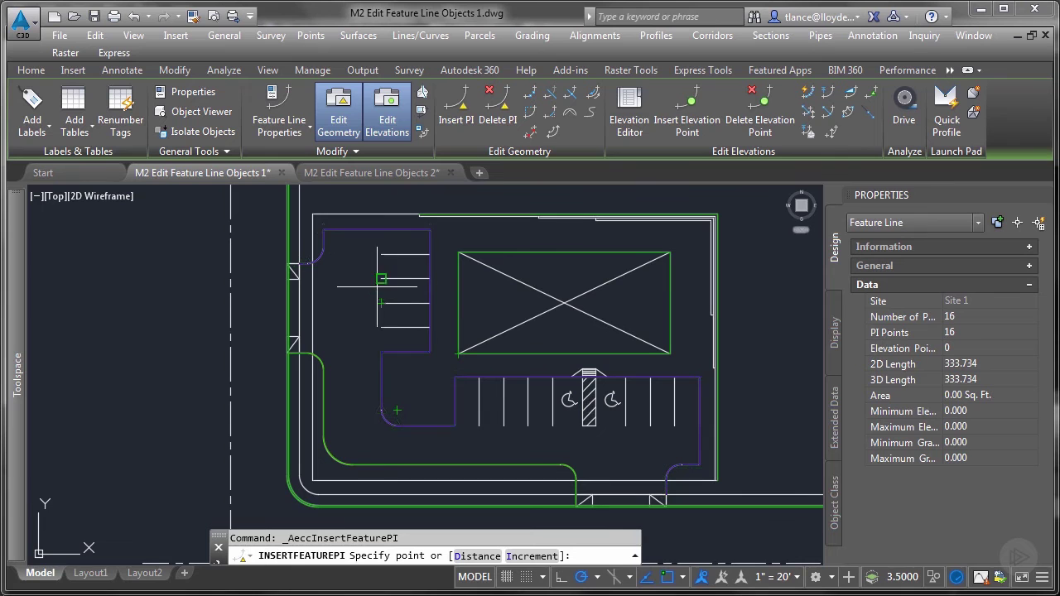
{"action": "left_click", "coordinate": [446, 293]}
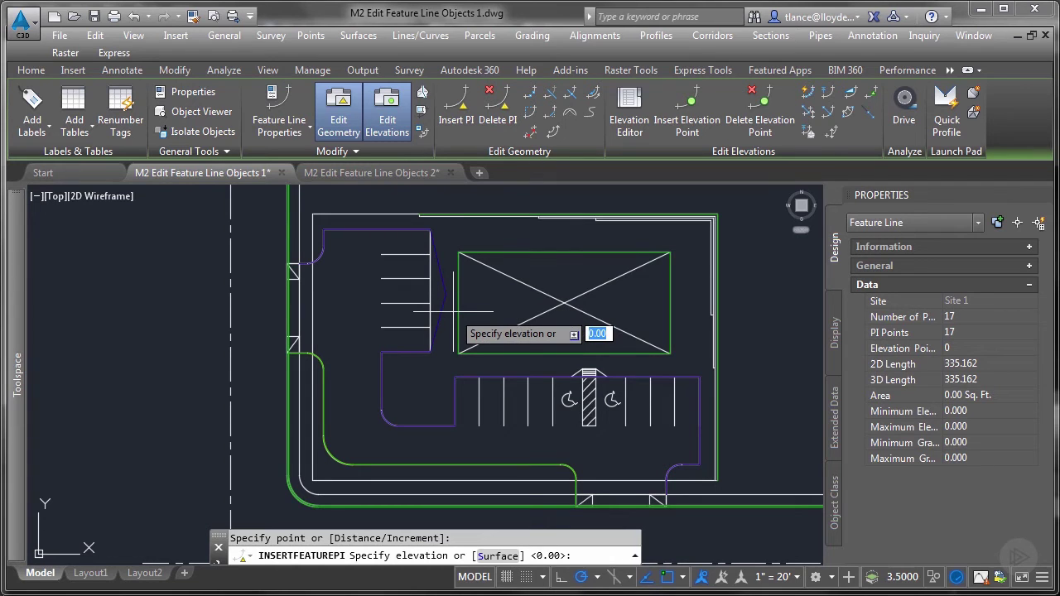
{"action": "type", "text": "10"}
{"action": "key", "text": "Return"}
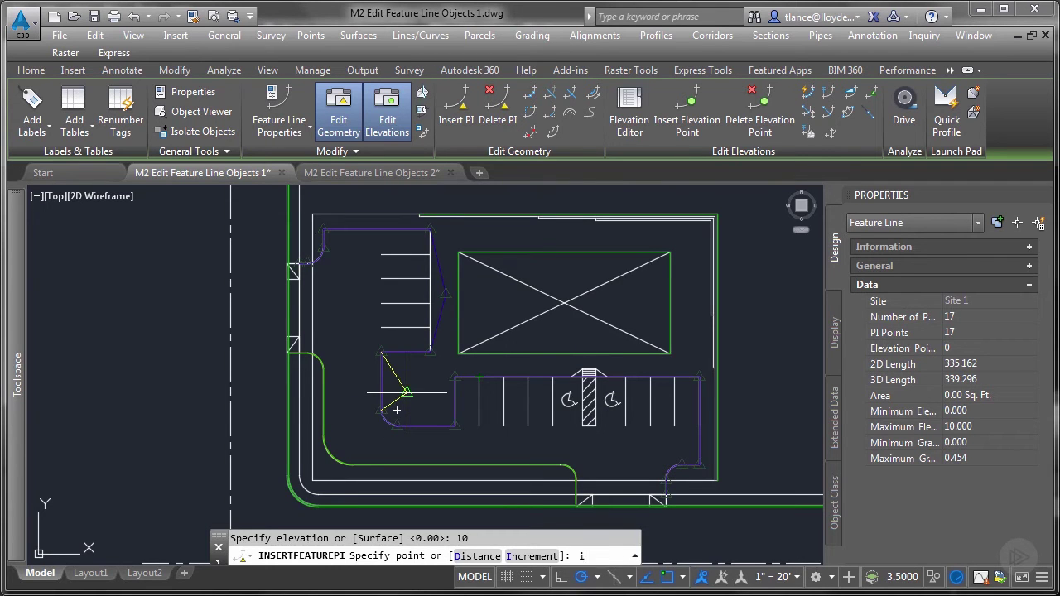
Step: Switch PI insertion to Increment with 50-unit spacing, then end the command
{"action": "key", "text": "Return"}
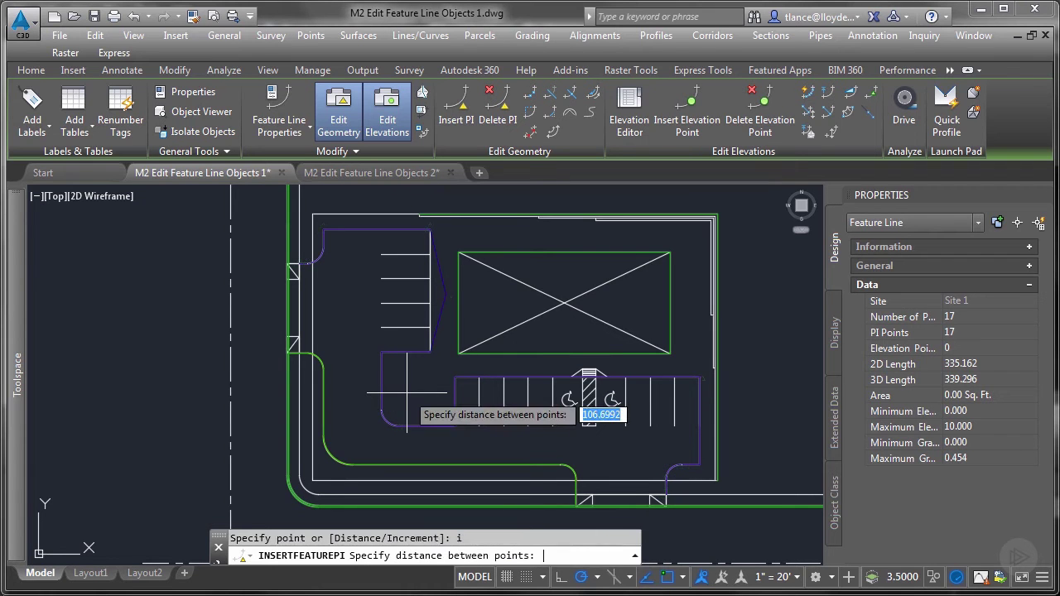
{"action": "type", "text": "50"}
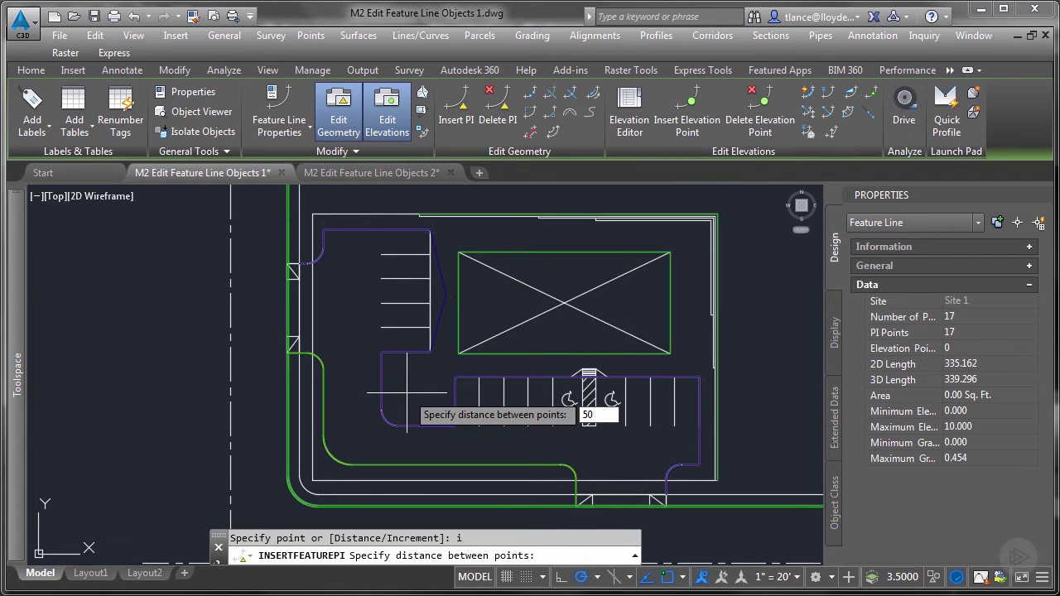
{"action": "key", "text": "Return"}
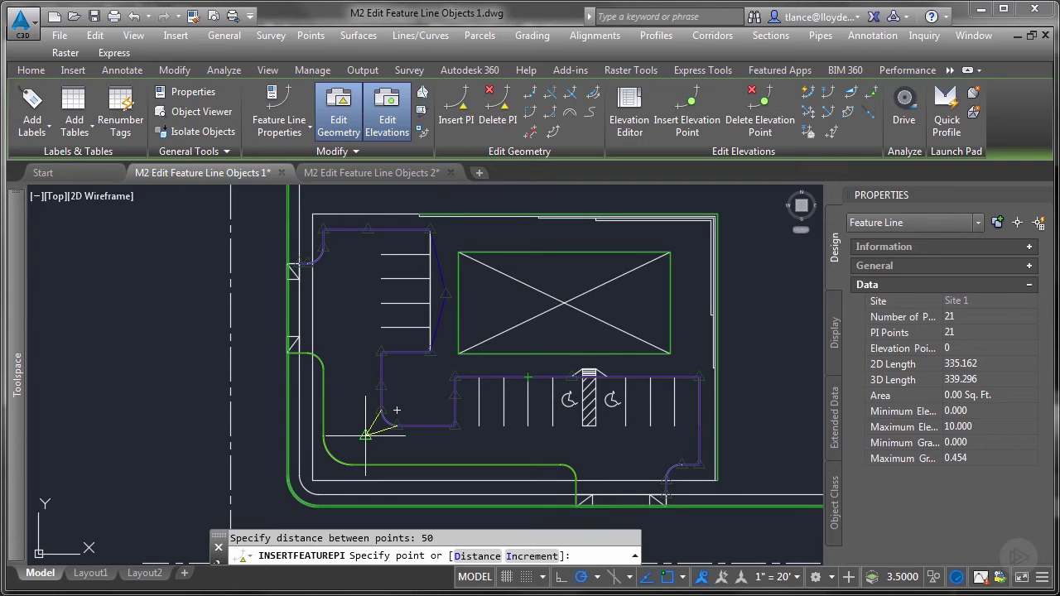
{"action": "key", "text": "Escape"}
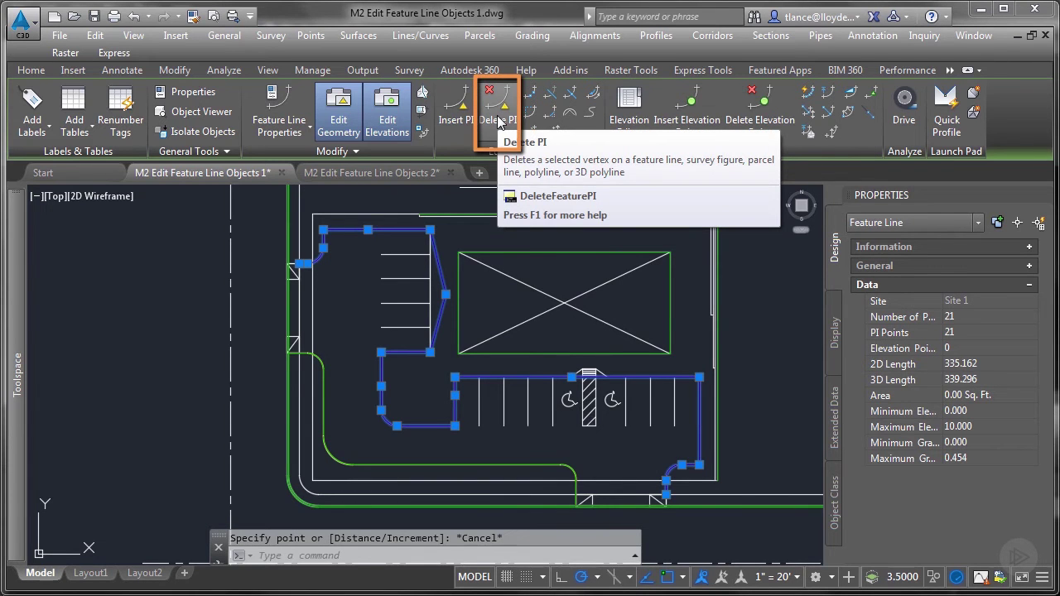
Step: Delete the five added PIs, including the one beside the building and the interval vertices
{"action": "left_click", "coordinate": [499, 122]}
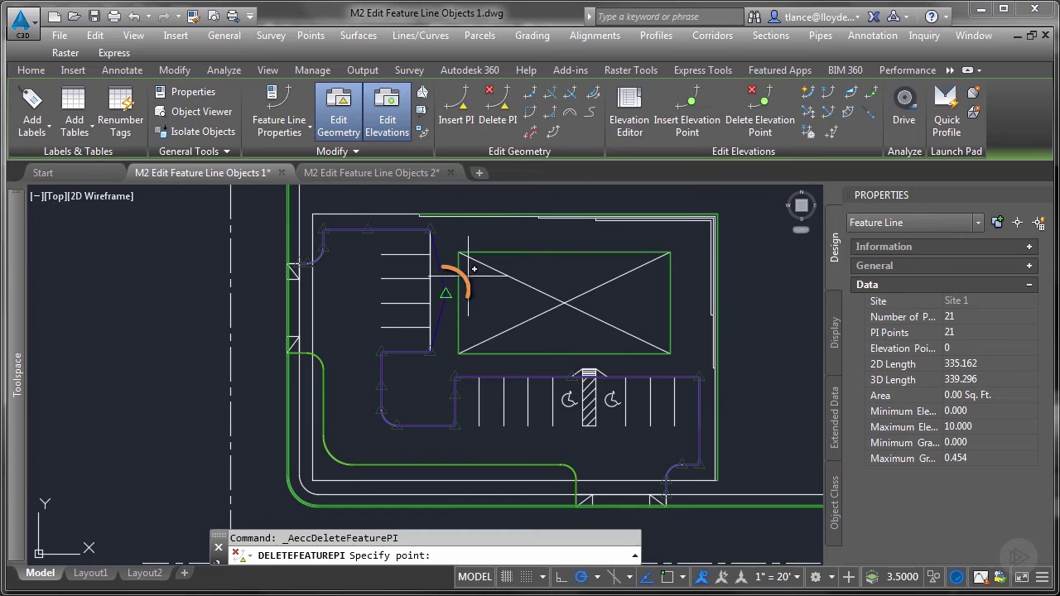
{"action": "left_click", "coordinate": [445, 291]}
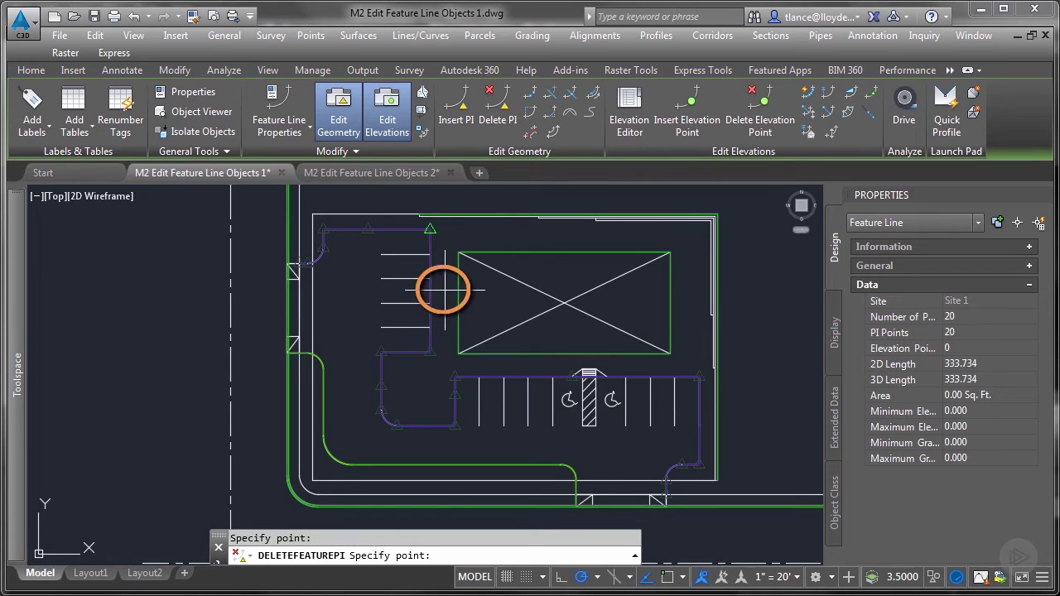
{"action": "left_click", "coordinate": [380, 393]}
{"action": "left_click", "coordinate": [464, 401]}
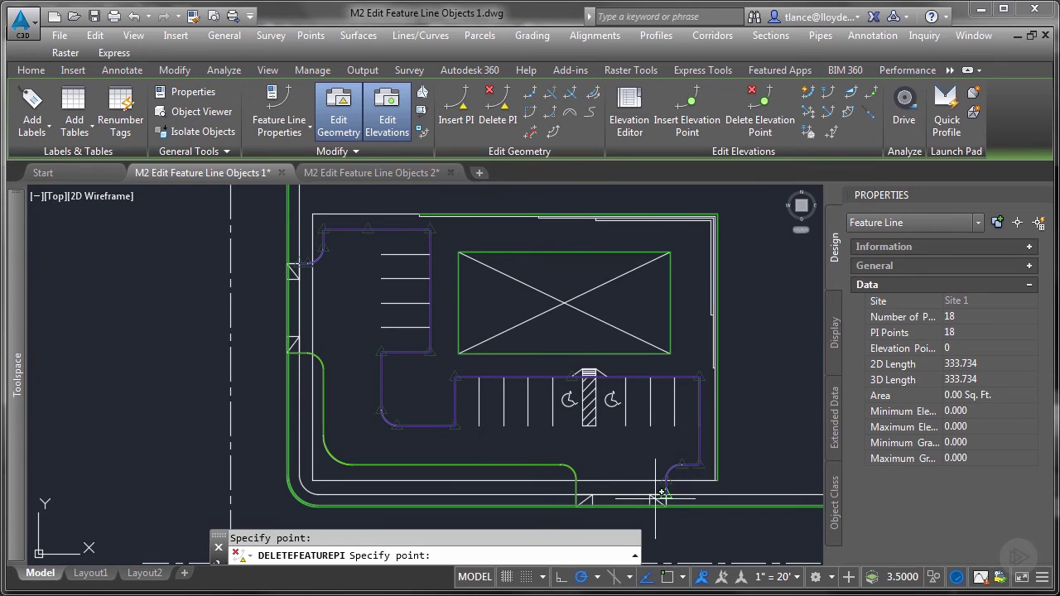
{"action": "left_click", "coordinate": [576, 376]}
{"action": "left_click", "coordinate": [370, 240]}
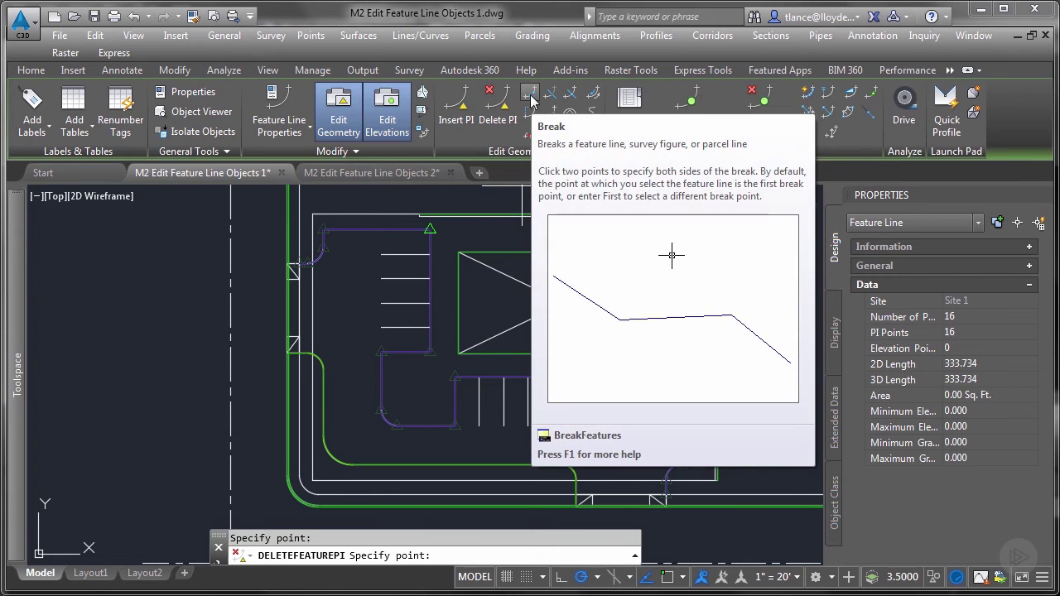
Step: Break the curb feature line between two points along the parking row
{"action": "left_click", "coordinate": [529, 98]}
{"action": "left_click", "coordinate": [466, 378]}
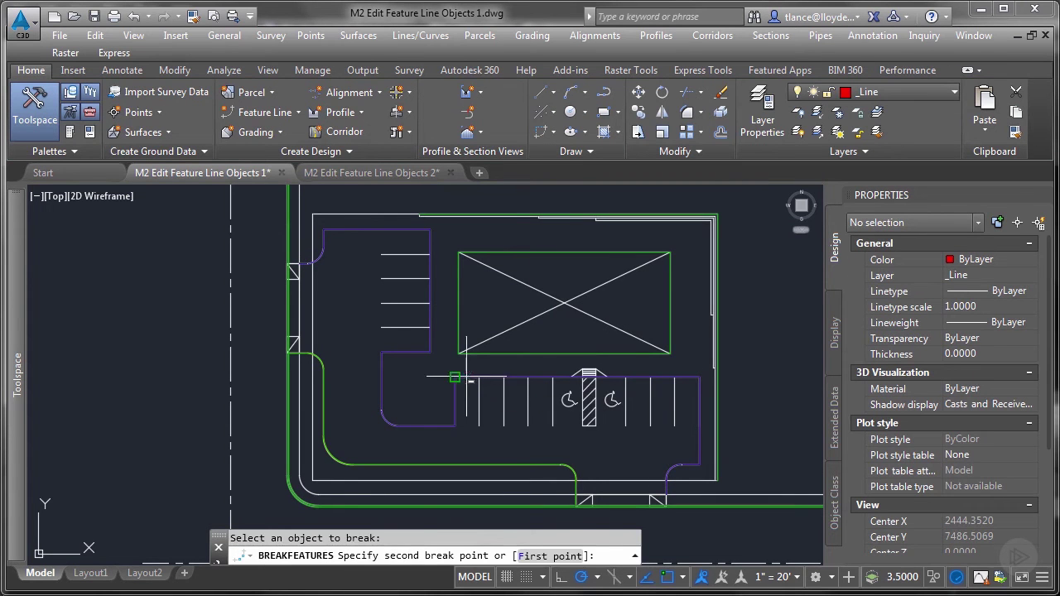
{"action": "left_click", "coordinate": [503, 377]}
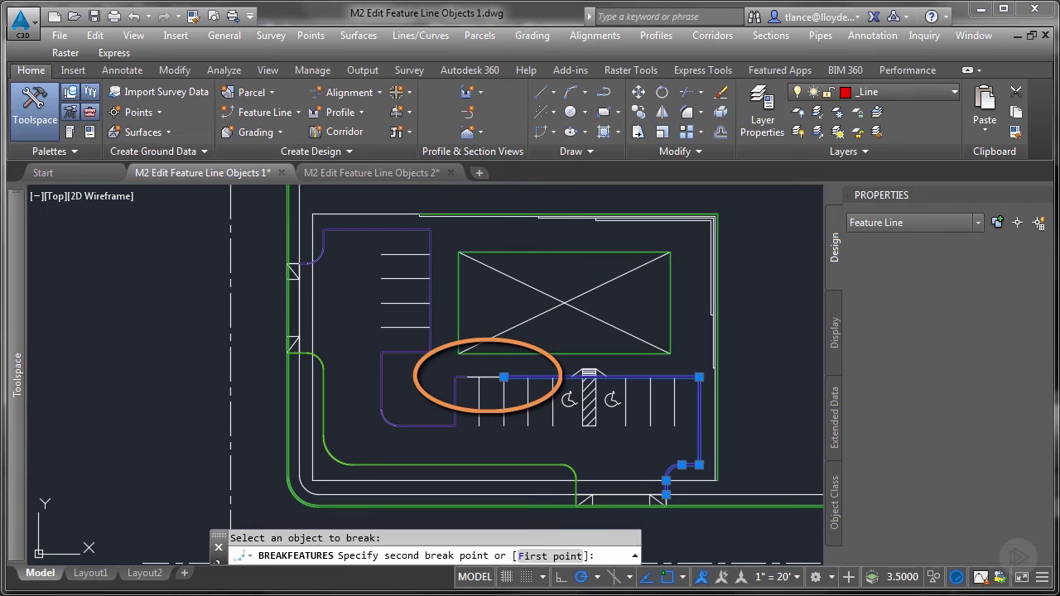
{"action": "left_click", "coordinate": [454, 378]}
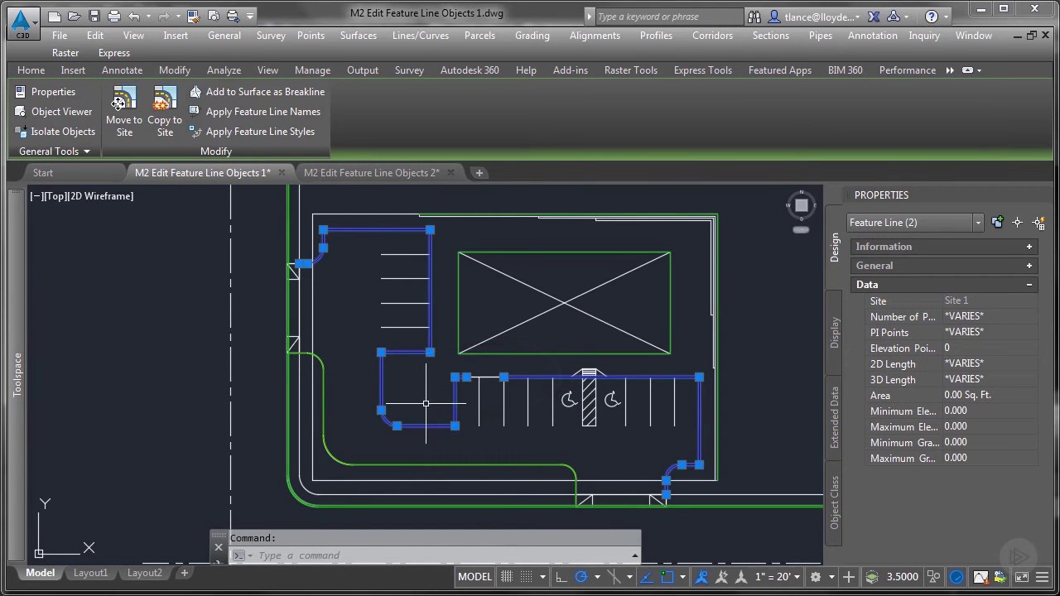
Step: Trim the eastern curb piece back to the parking stripe used as the cutting edge
{"action": "left_click", "coordinate": [550, 93]}
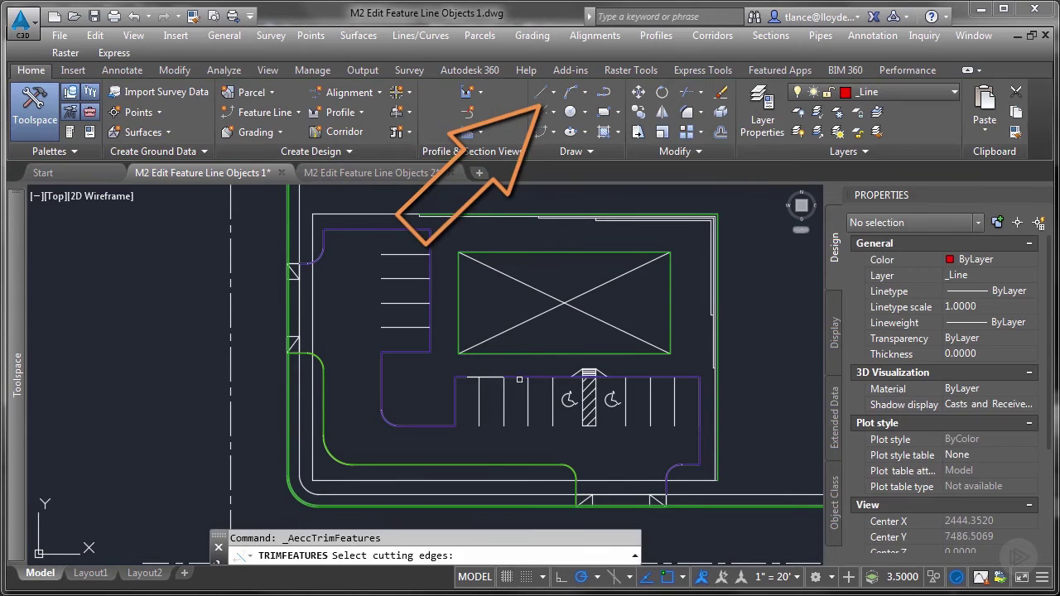
{"action": "left_click", "coordinate": [528, 387]}
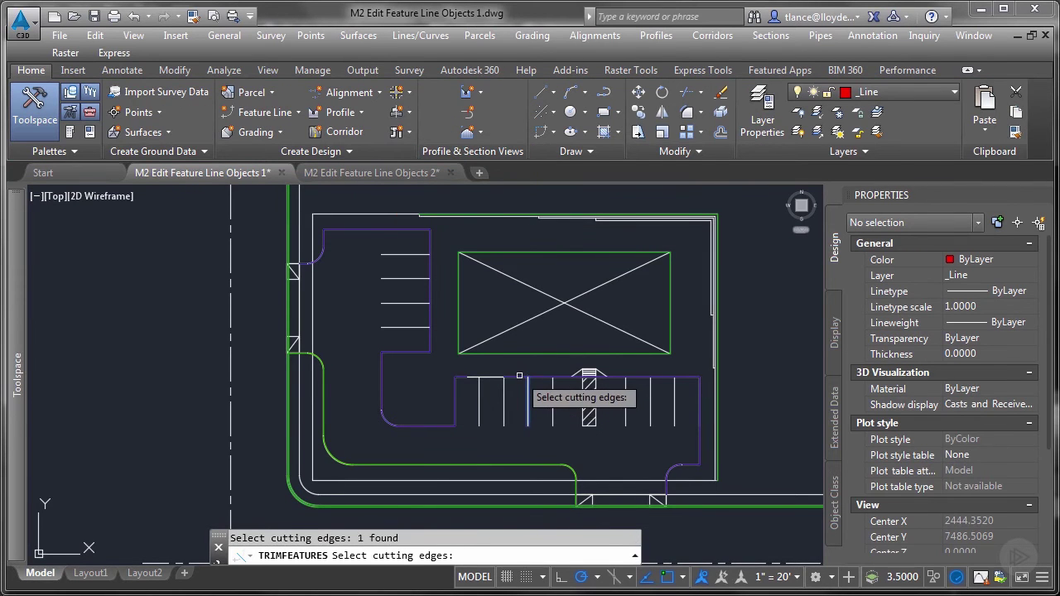
{"action": "key", "text": "Return"}
{"action": "left_click", "coordinate": [497, 377]}
{"action": "key", "text": "Return"}
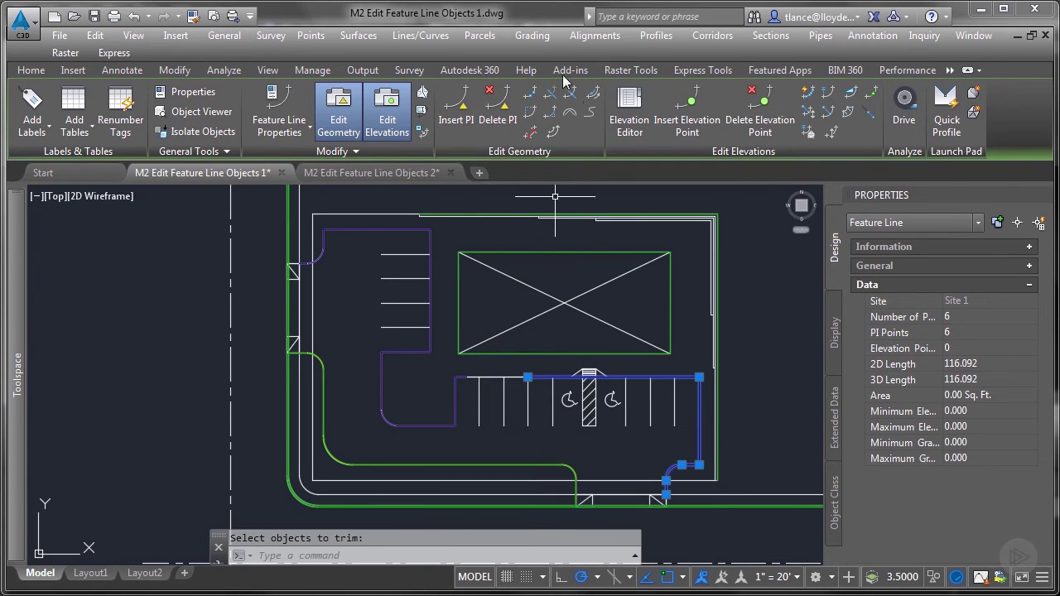
Step: Join the western curb piece onto the eastern feature line, giving 17 PIs and 333.734 length
{"action": "left_click", "coordinate": [460, 371]}
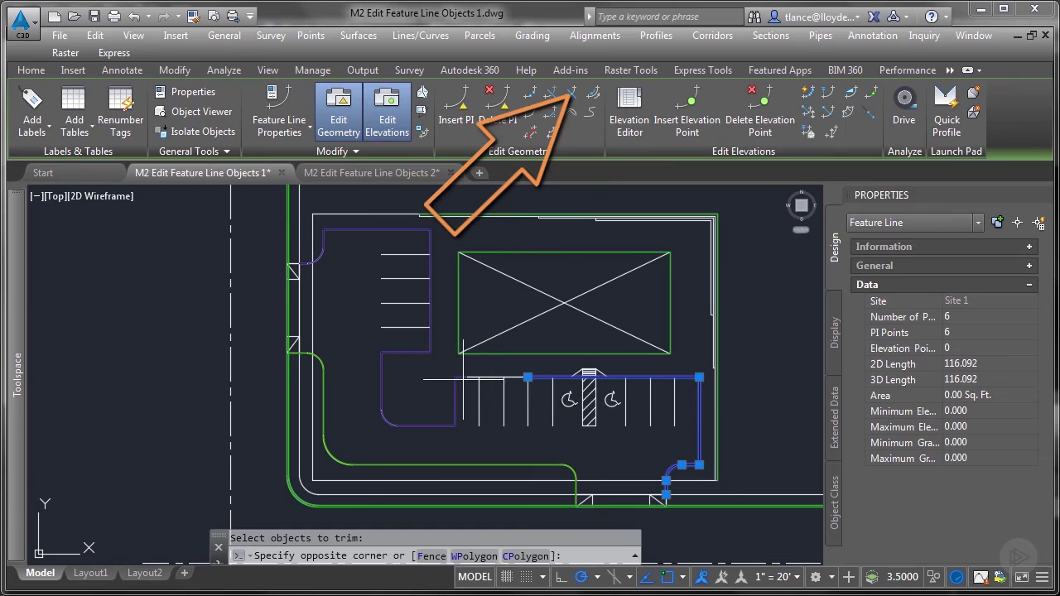
{"action": "left_click", "coordinate": [466, 380]}
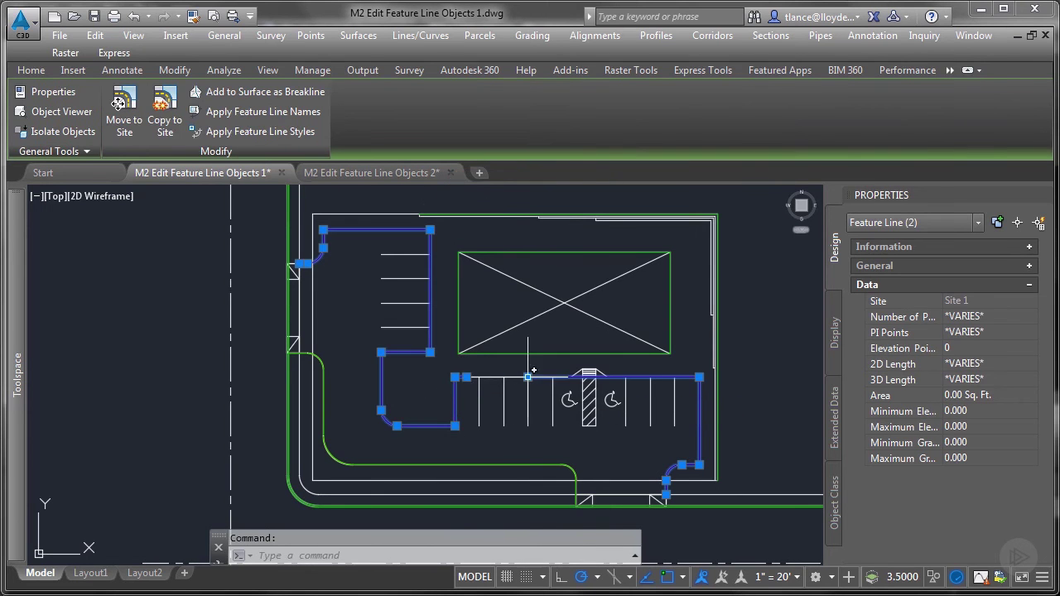
{"action": "left_click", "coordinate": [528, 376]}
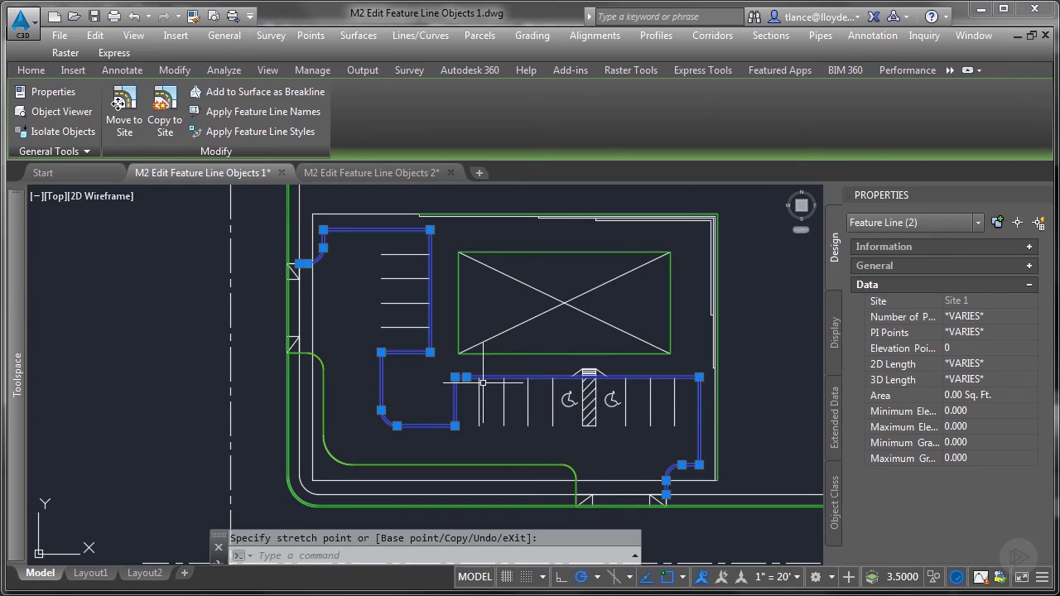
{"action": "key", "text": "Escape"}
{"action": "key", "text": "Escape"}
{"action": "left_click", "coordinate": [471, 378]}
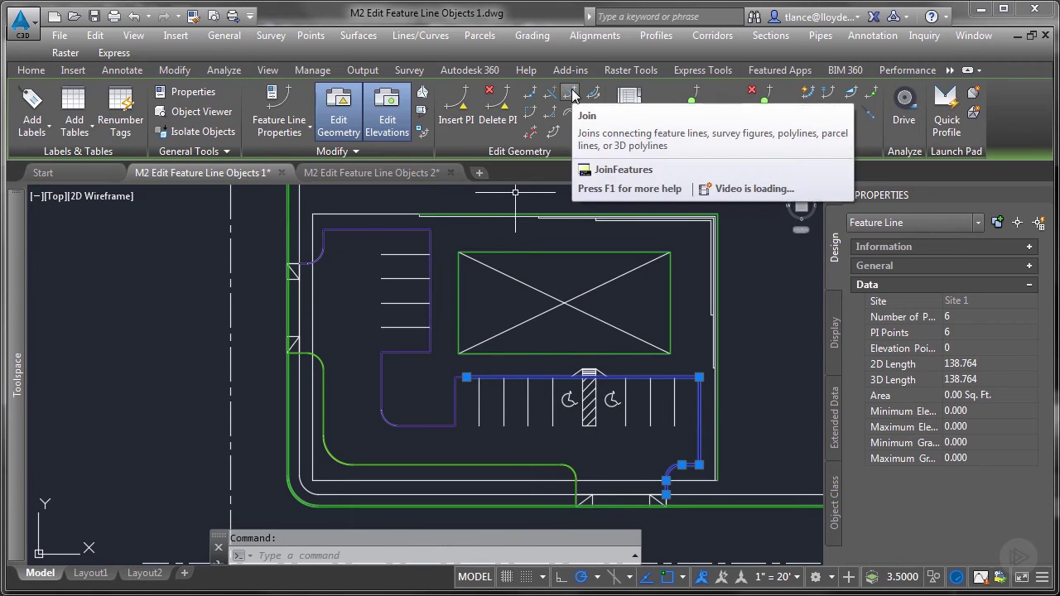
{"action": "left_click", "coordinate": [570, 94]}
{"action": "left_click", "coordinate": [461, 377]}
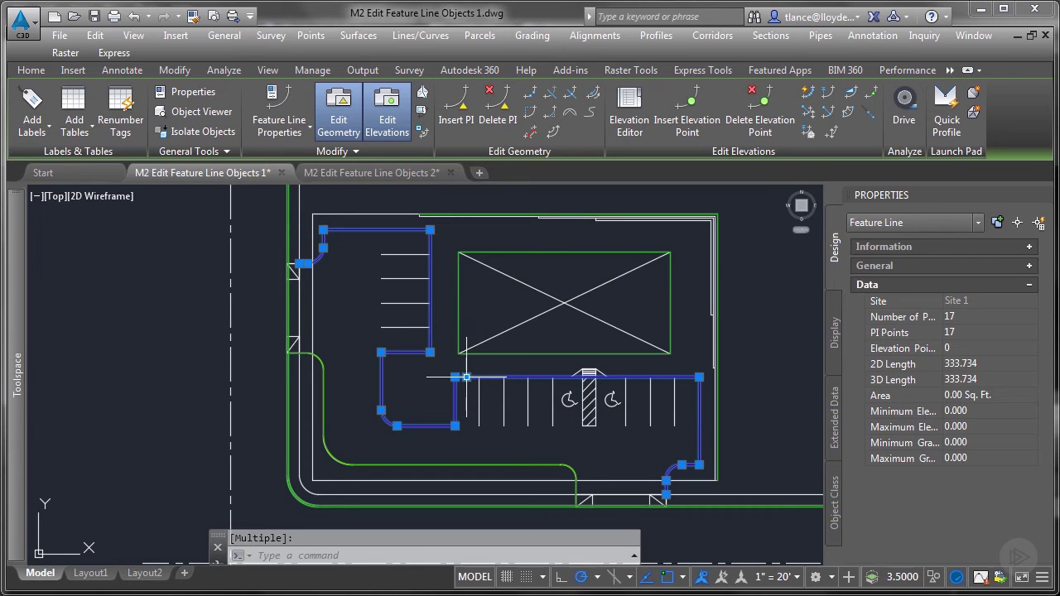
Step: Delete the leftover PI at the join point, leaving the curb line with 16 PIs
{"action": "left_click", "coordinate": [490, 110]}
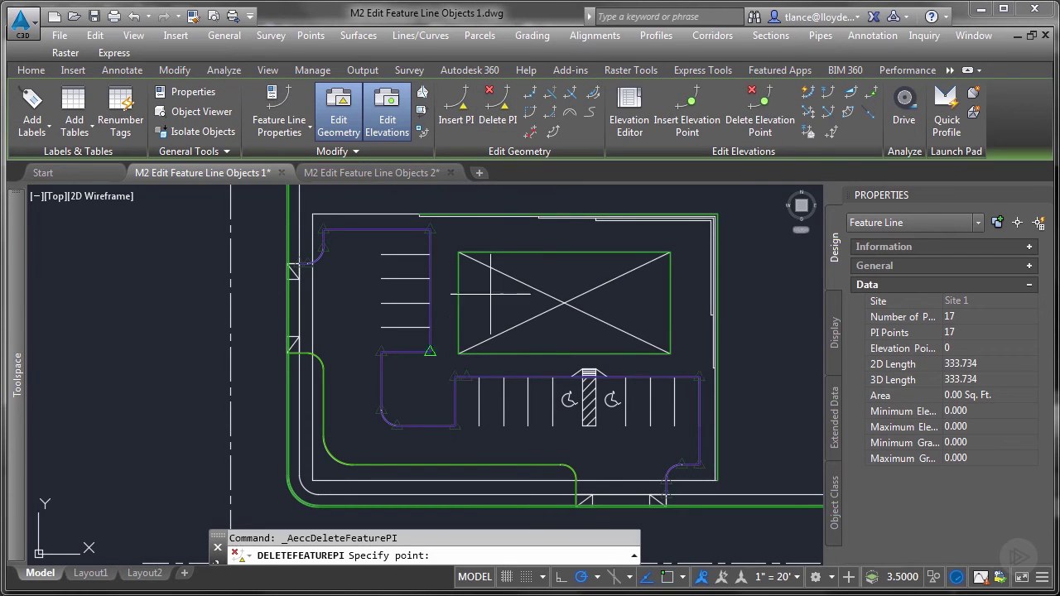
{"action": "left_click", "coordinate": [467, 378]}
{"action": "key", "text": "Return"}
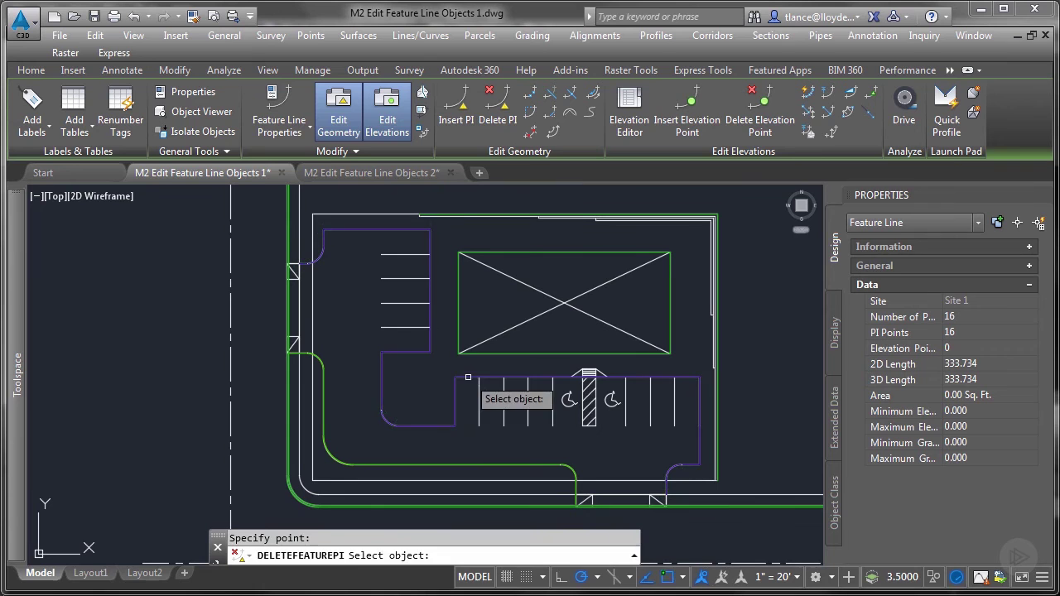
{"action": "key", "text": "Return"}
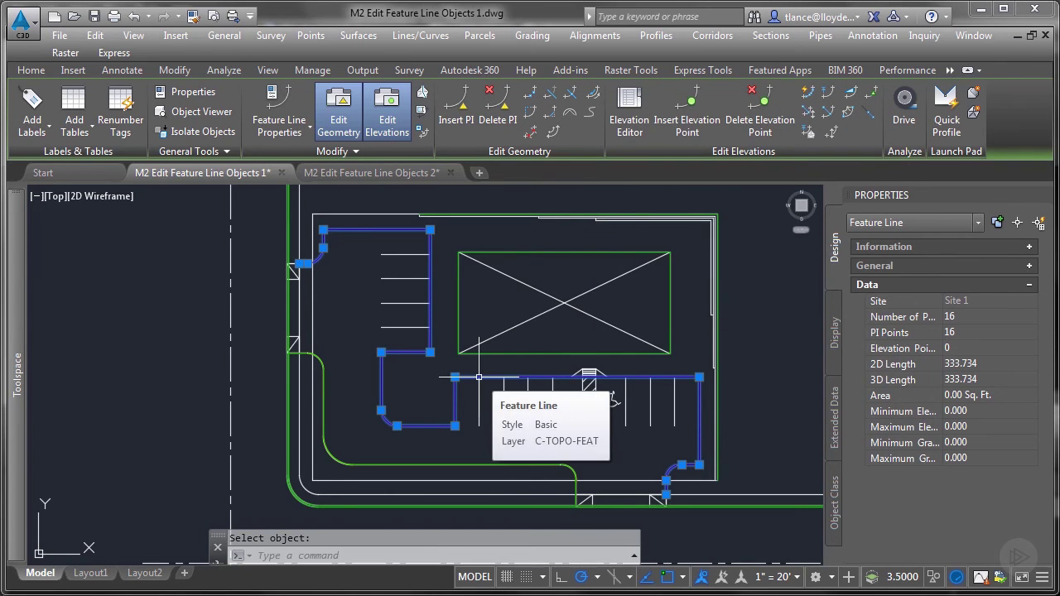
Step: Step through each curb curve's radius in Edit Feature Line Curve, starting at the lower-left arc
{"action": "left_click", "coordinate": [529, 112]}
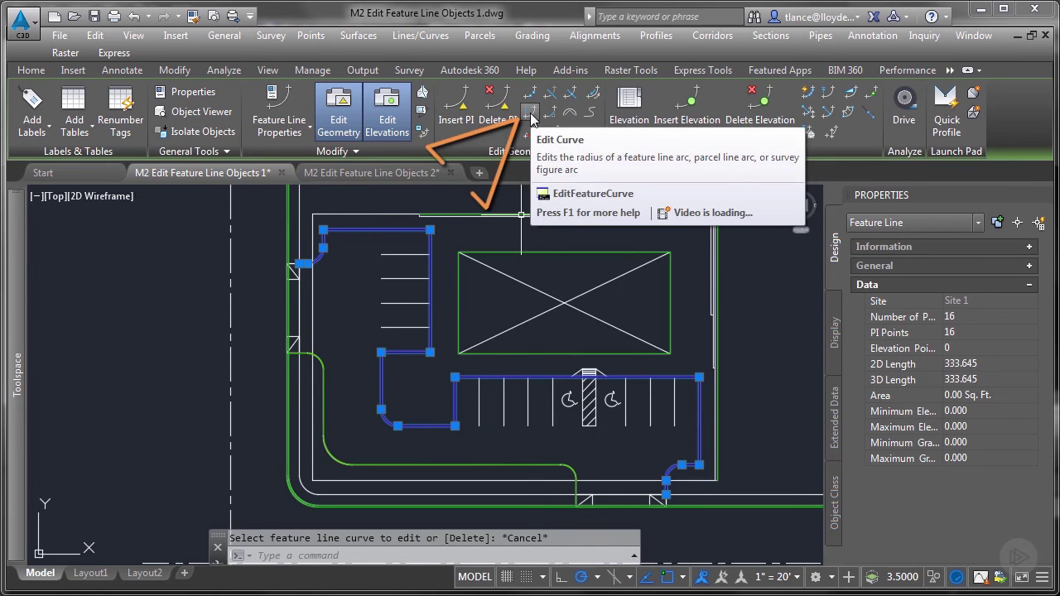
{"action": "left_click", "coordinate": [530, 113]}
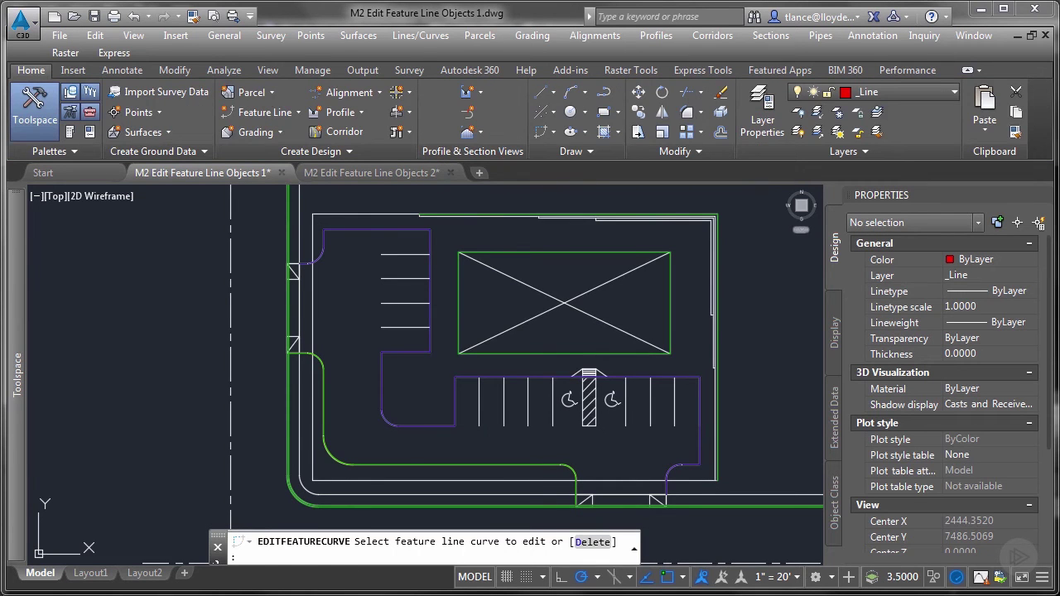
{"action": "left_click", "coordinate": [388, 419]}
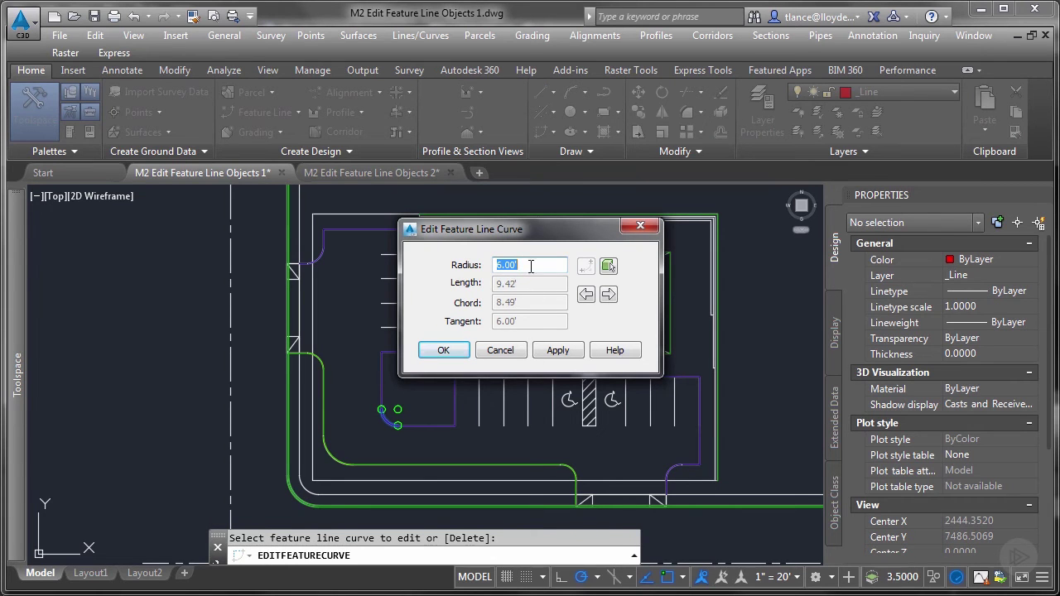
{"action": "left_click", "coordinate": [610, 296]}
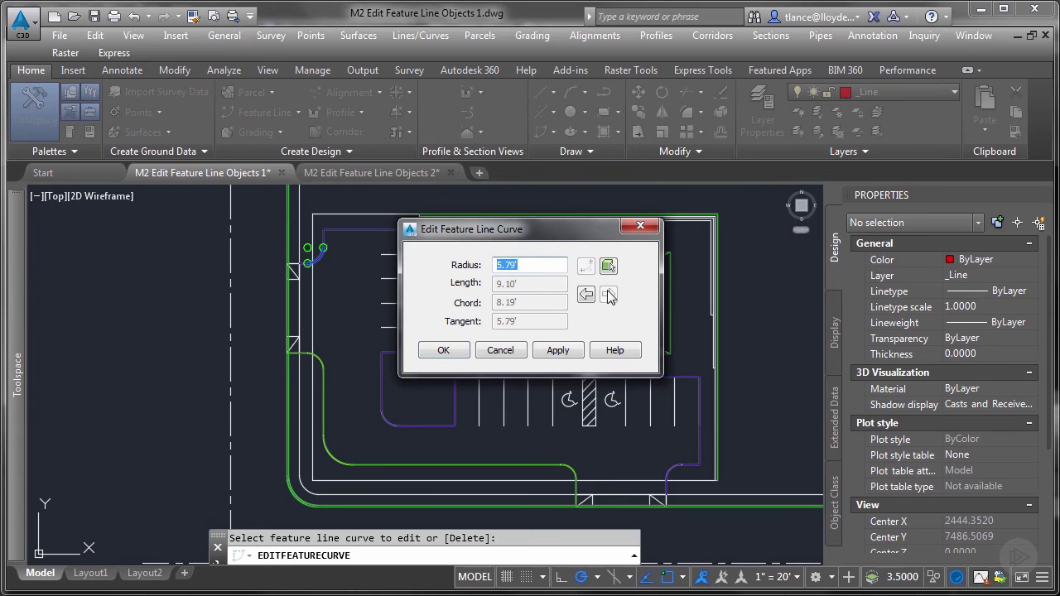
{"action": "left_click", "coordinate": [587, 295]}
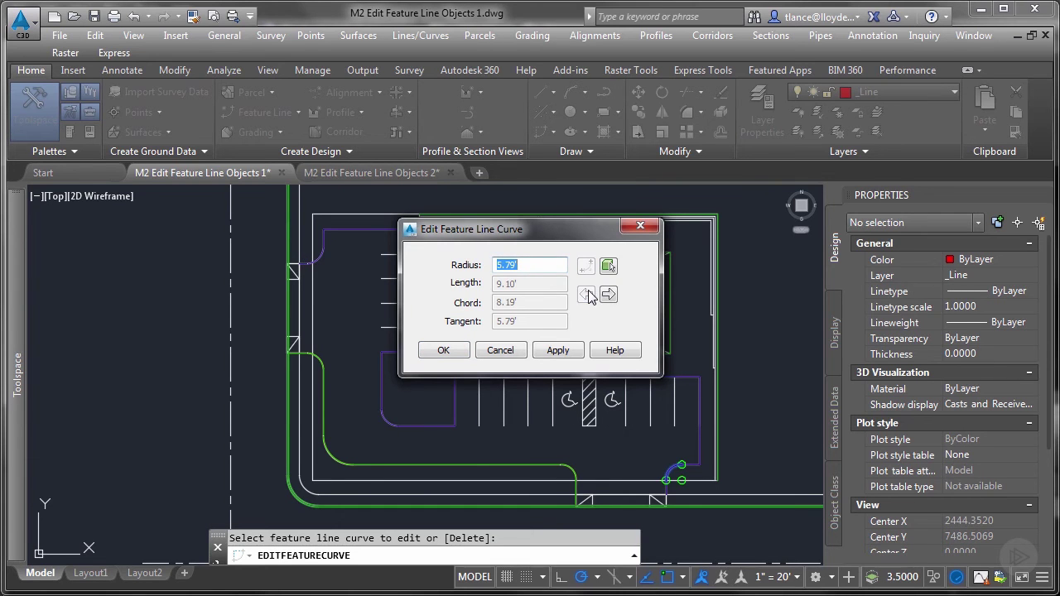
{"action": "left_click", "coordinate": [587, 295]}
{"action": "left_click", "coordinate": [587, 294]}
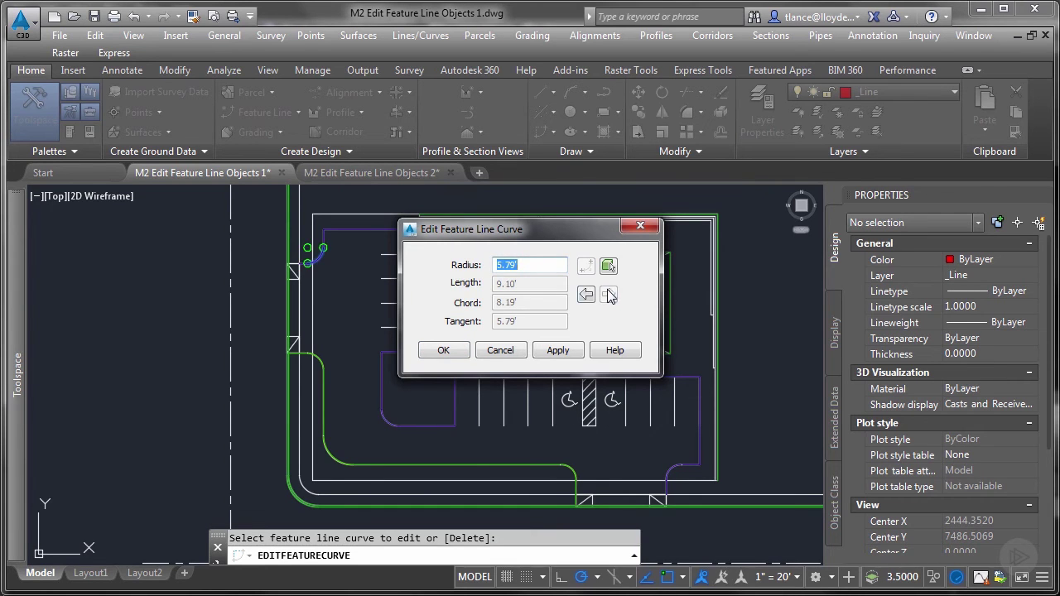
{"action": "left_click", "coordinate": [587, 295]}
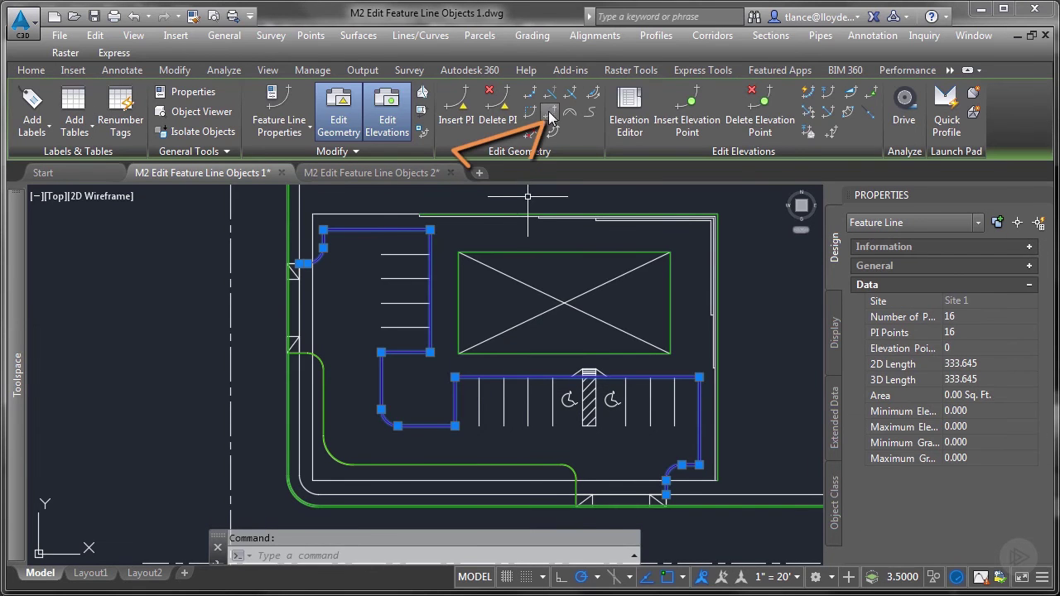
{"action": "left_click", "coordinate": [551, 112]}
{"action": "left_click", "coordinate": [461, 381]}
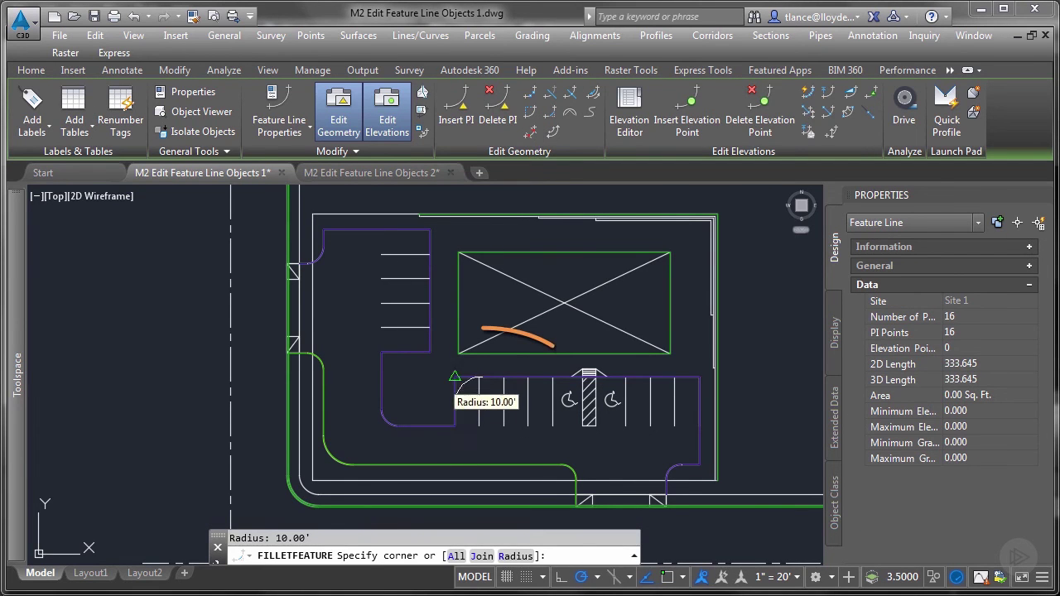
{"action": "key", "text": "Return"}
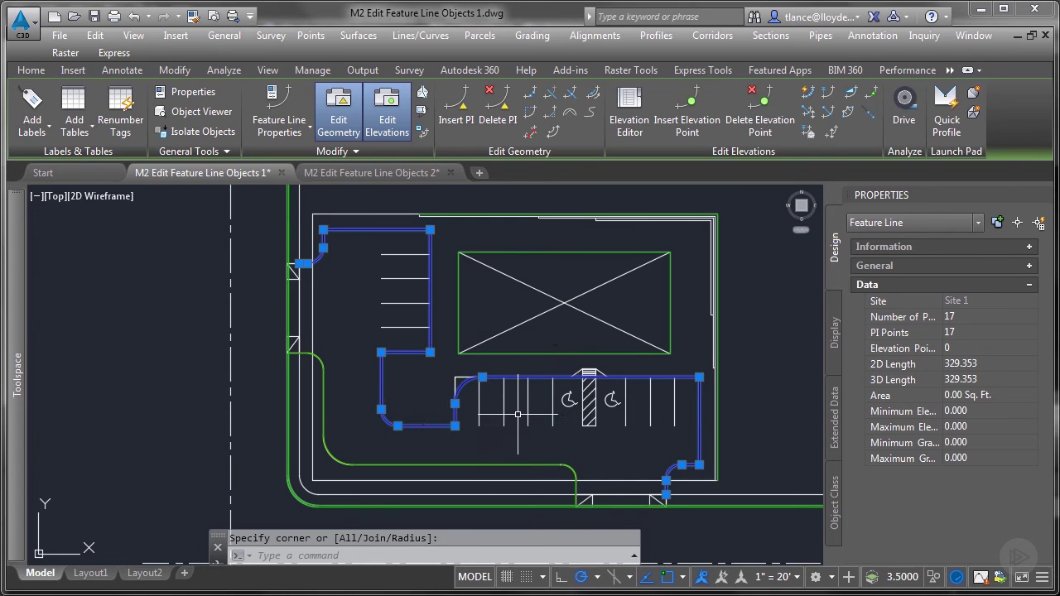
{"action": "key", "text": "ctrl+z"}
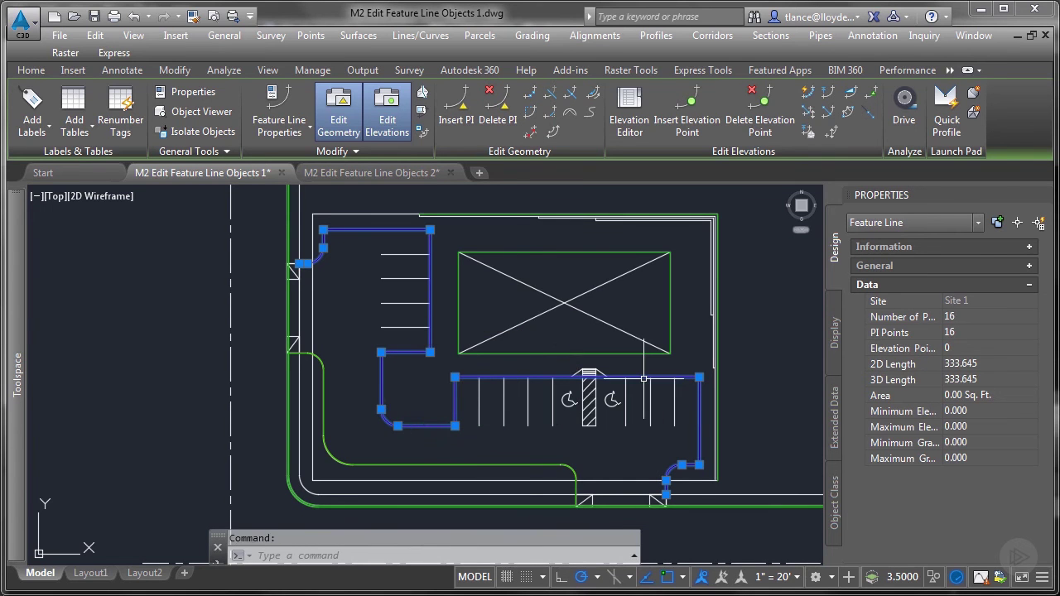
{"action": "left_click", "coordinate": [567, 120]}
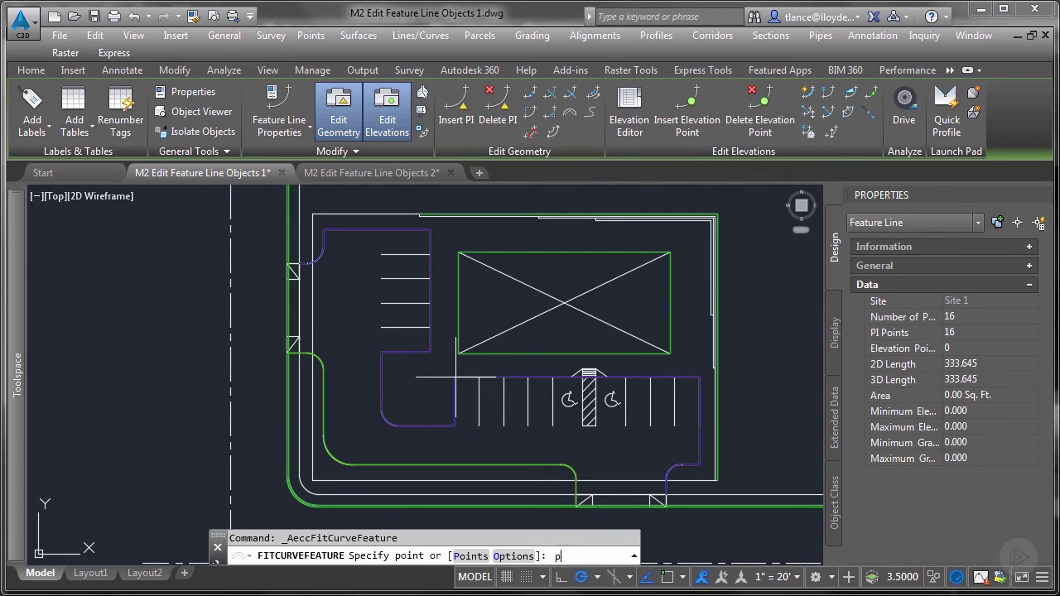
{"action": "key", "text": "Return"}
{"action": "left_click", "coordinate": [455, 376]}
{"action": "left_click", "coordinate": [700, 377]}
{"action": "left_click", "coordinate": [699, 371]}
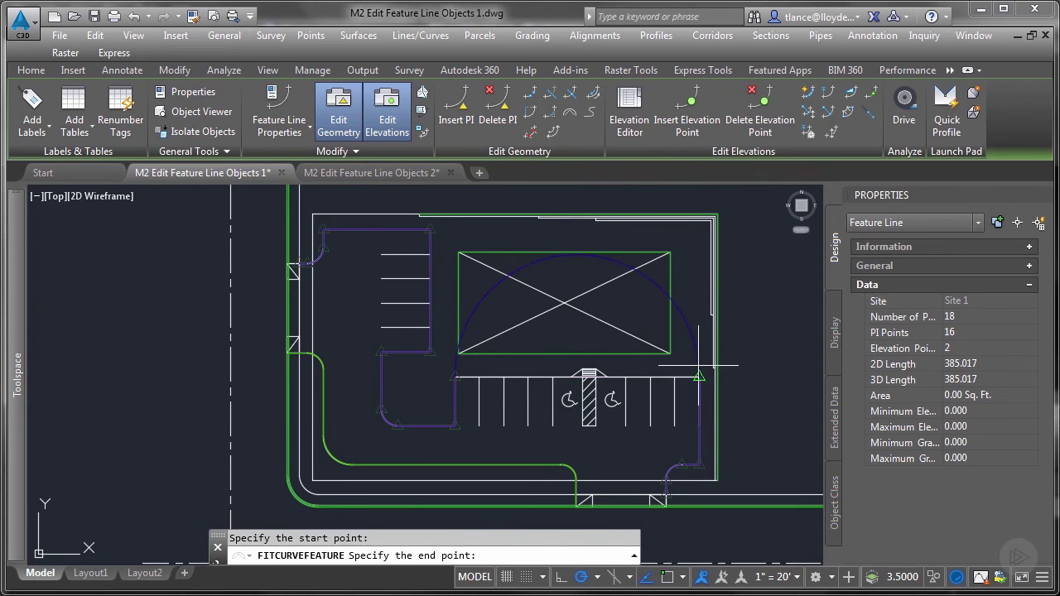
{"action": "key", "text": "Return"}
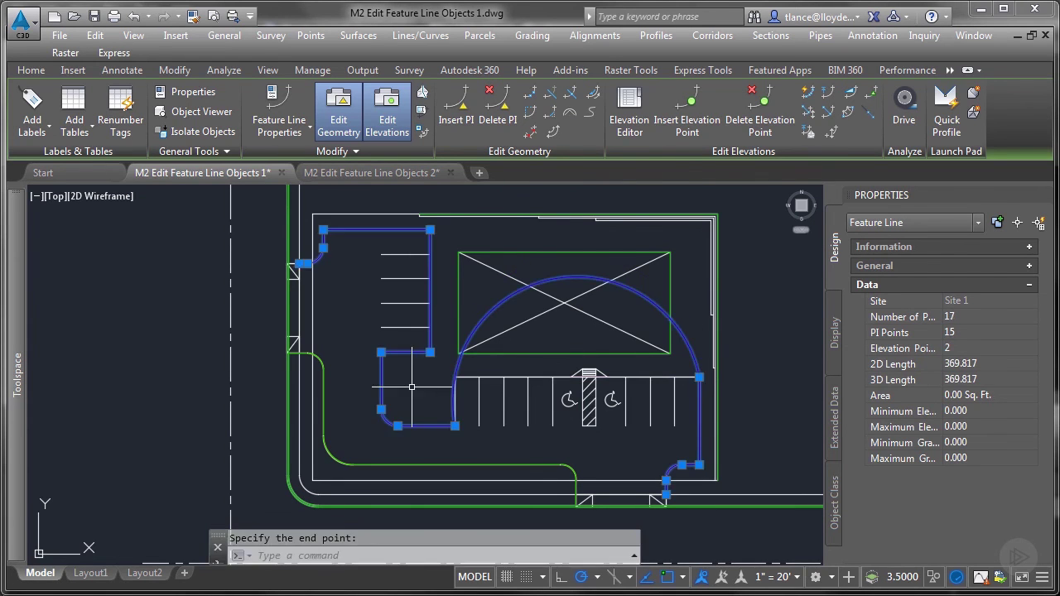
{"action": "left_click", "coordinate": [569, 114]}
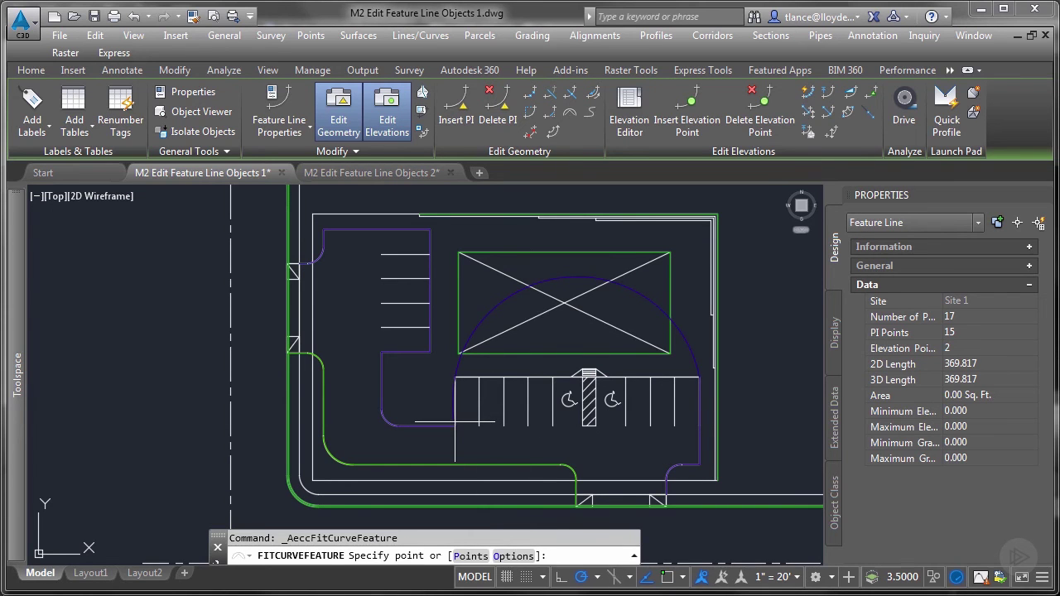
{"action": "left_click", "coordinate": [455, 424]}
{"action": "left_click", "coordinate": [381, 353]}
{"action": "left_click", "coordinate": [381, 355]}
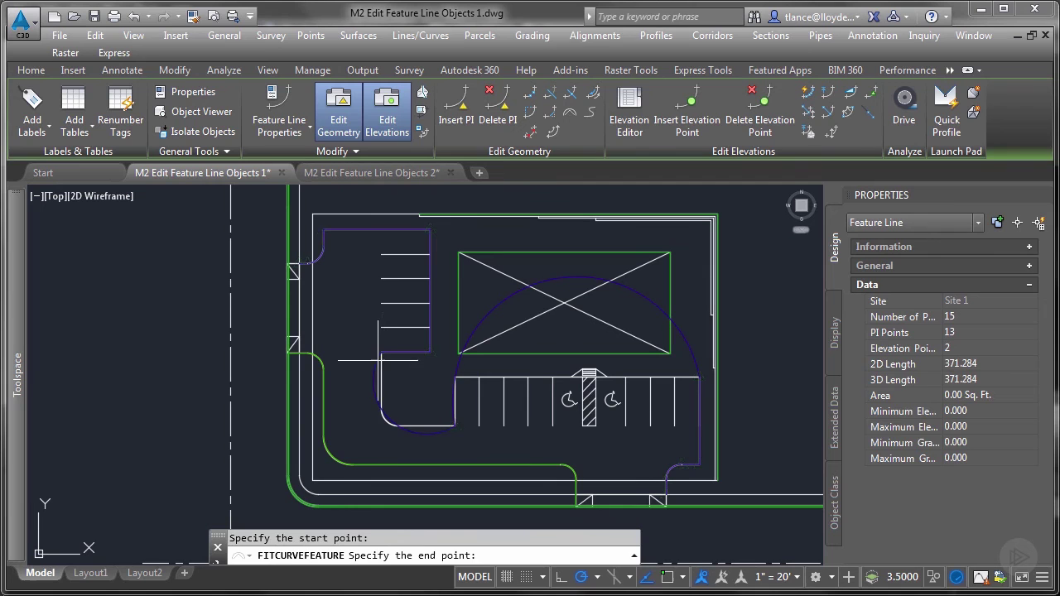
{"action": "key", "text": "Escape"}
{"action": "key", "text": "ctrl+z"}
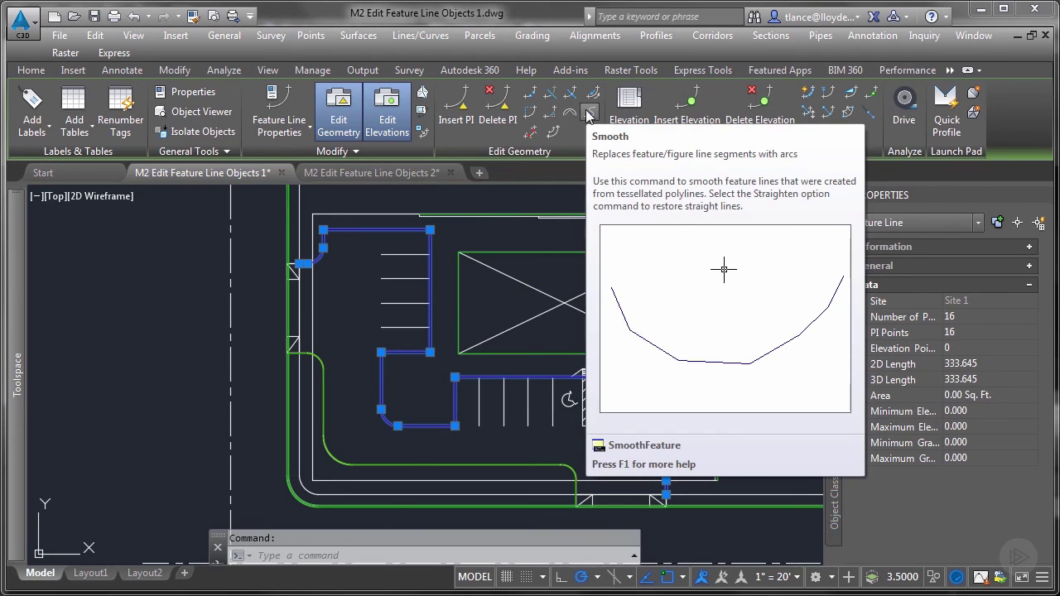
Step: Smooth the curb feature line into arcs, then straighten it into 80 short-segment points
{"action": "left_click", "coordinate": [587, 113]}
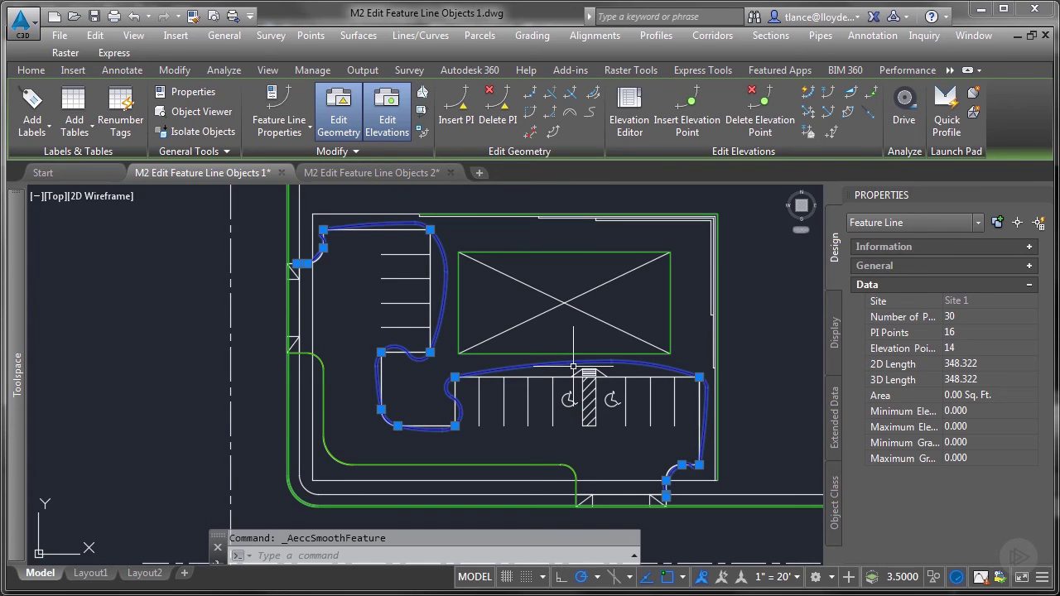
{"action": "left_click", "coordinate": [530, 133]}
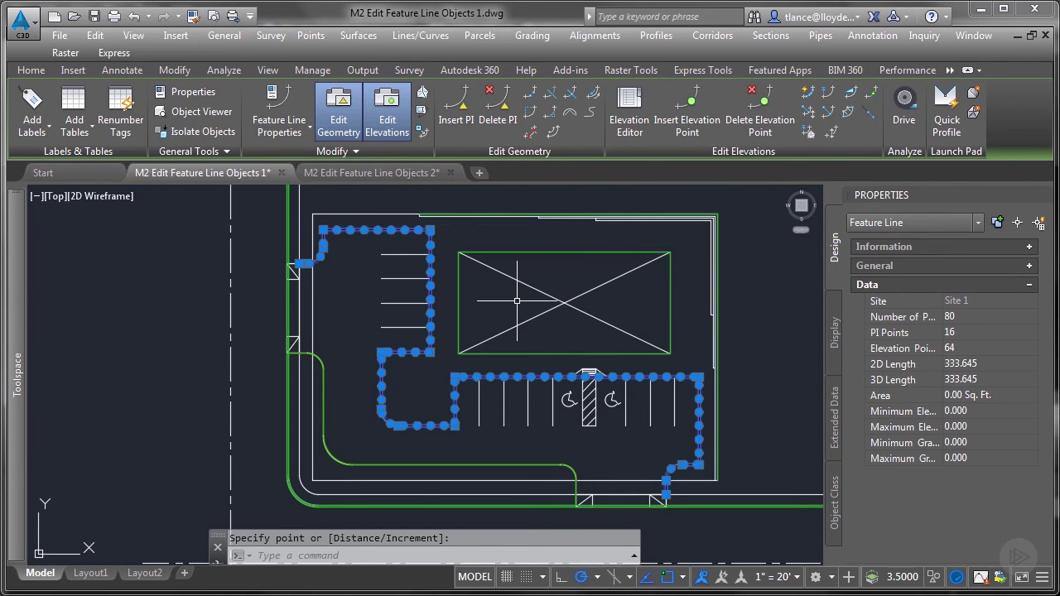
Step: Weed the curb feature line, removing 58 of its 80 vertices
{"action": "left_click", "coordinate": [530, 130]}
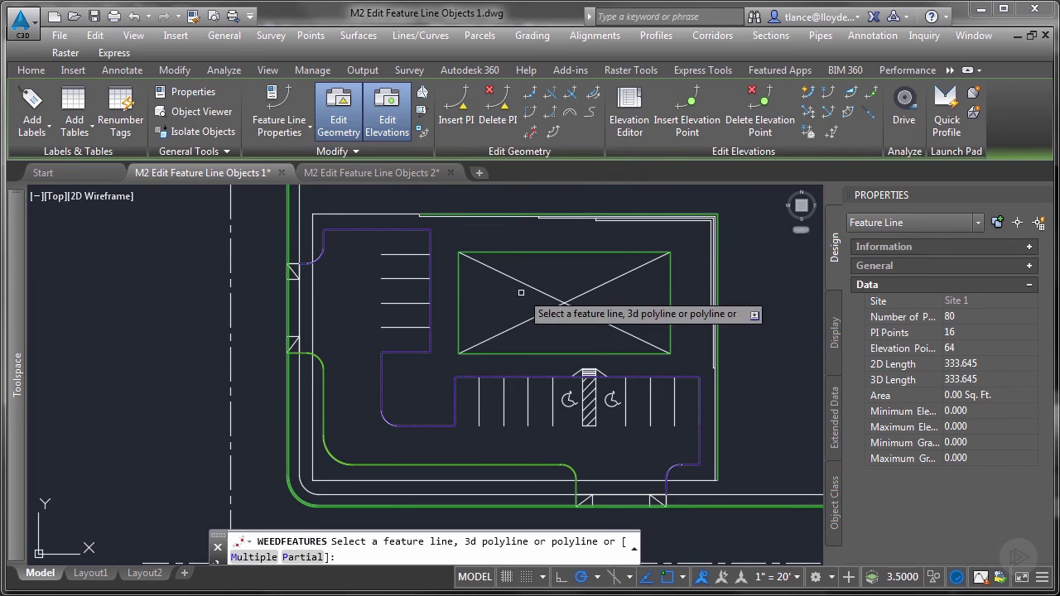
{"action": "left_click", "coordinate": [515, 377]}
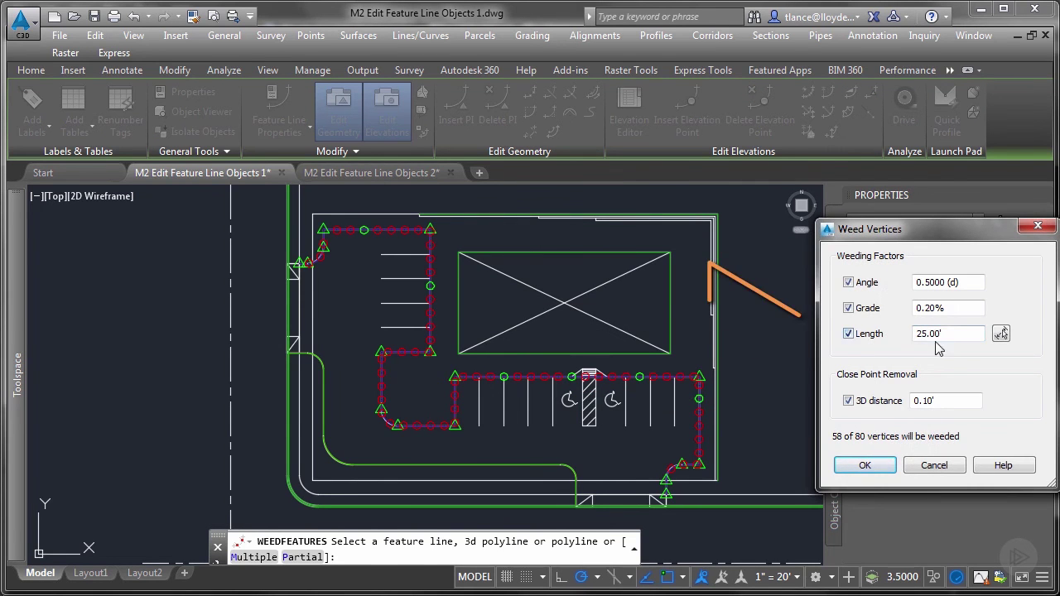
{"action": "left_click", "coordinate": [869, 465]}
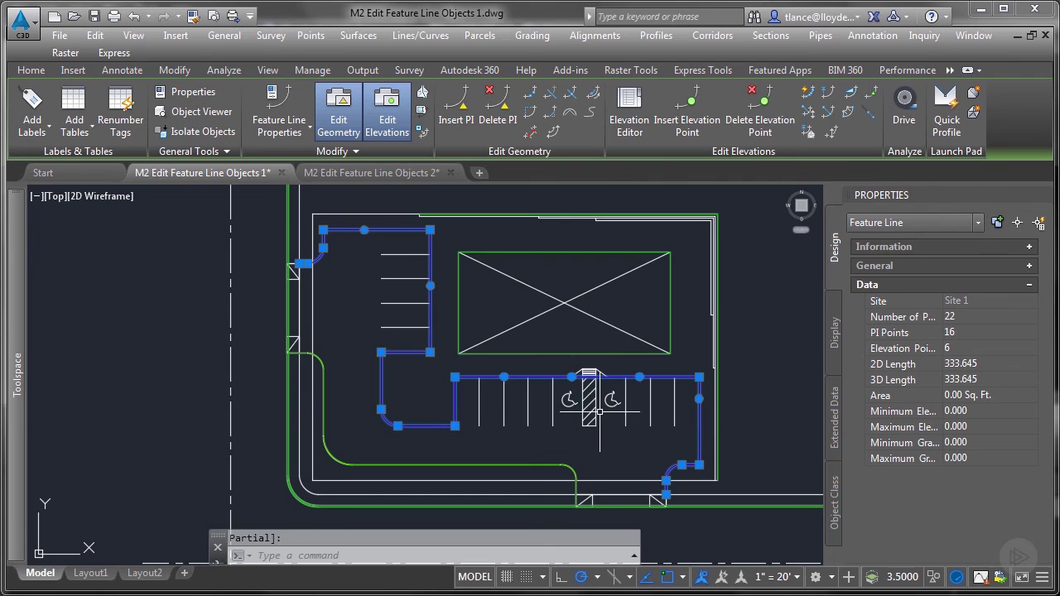
Step: Weed the curb line again with a Length of 50, leaving 17 points
{"action": "key", "text": "Return"}
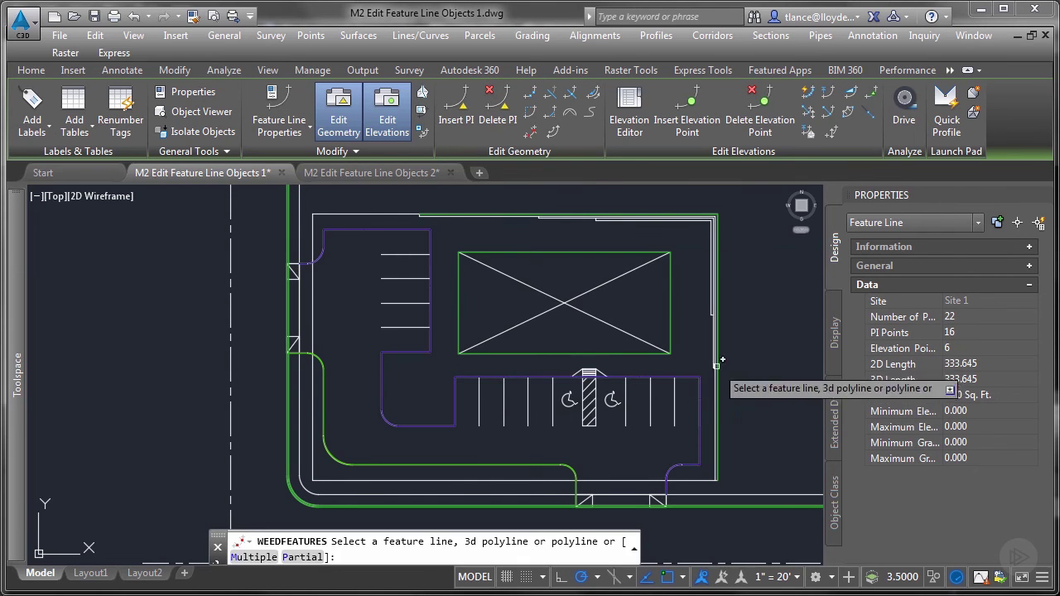
{"action": "left_click", "coordinate": [643, 380]}
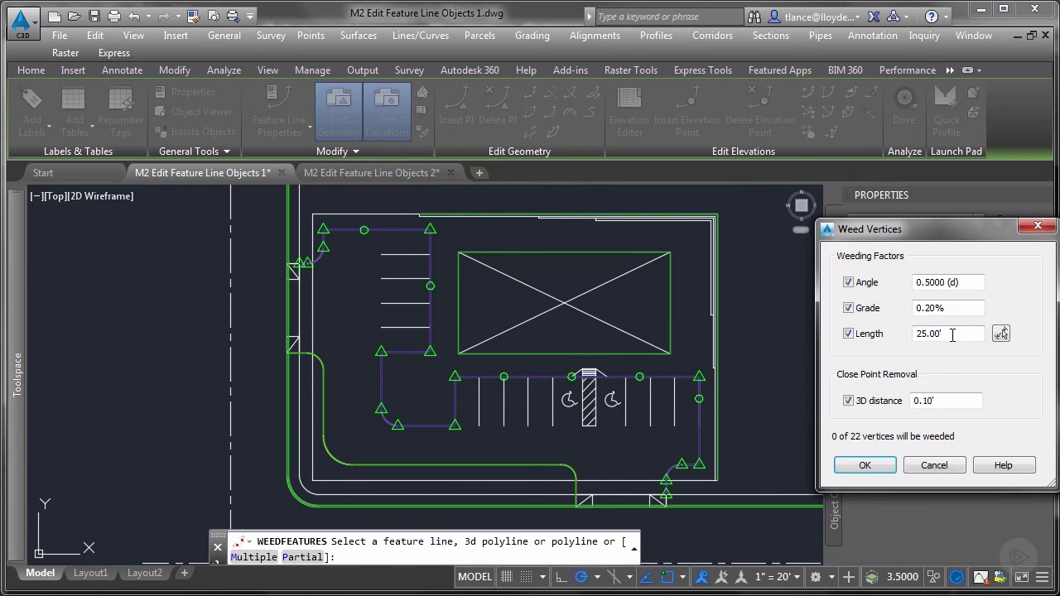
{"action": "left_click_drag", "start_coordinate": [952, 334], "coordinate": [899, 344]}
{"action": "type", "text": "50"}
{"action": "left_click", "coordinate": [864, 465]}
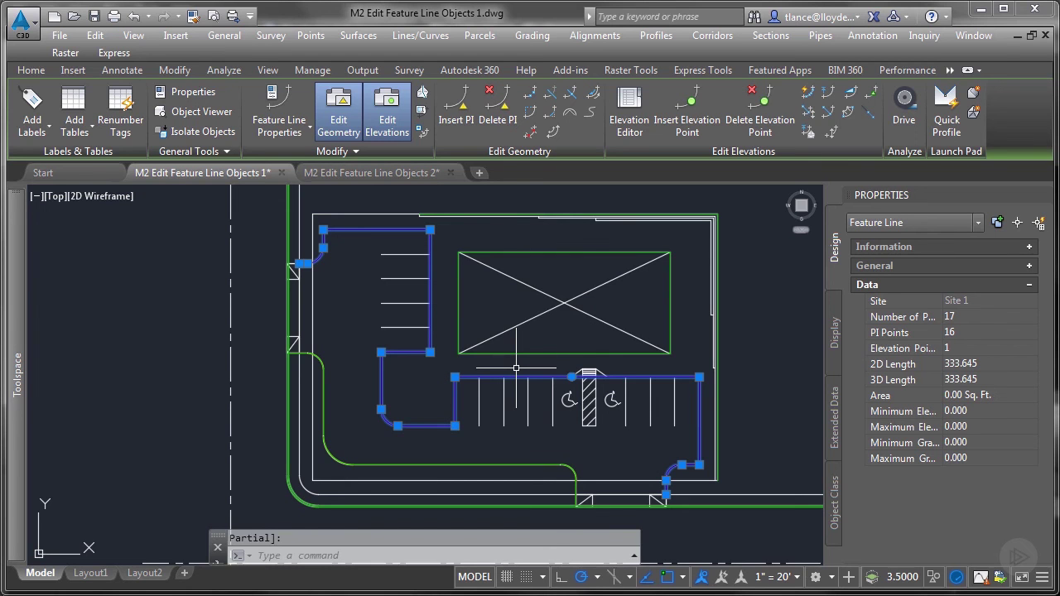
Step: Offset the curb feature line 0.5 to one side with a 0.5 elevation difference
{"action": "left_click", "coordinate": [553, 130]}
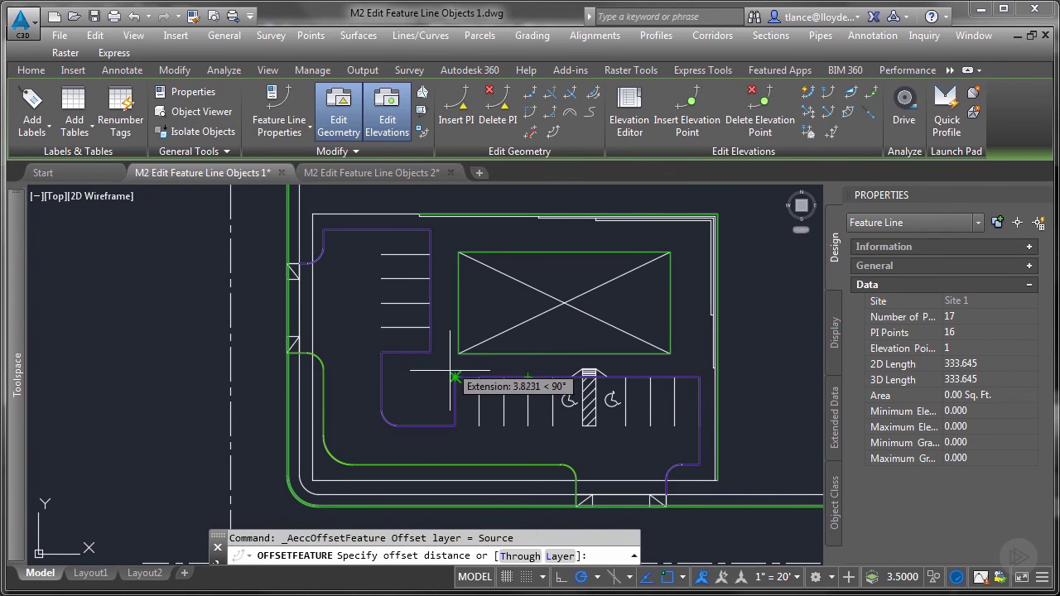
{"action": "type", "text": "0.5"}
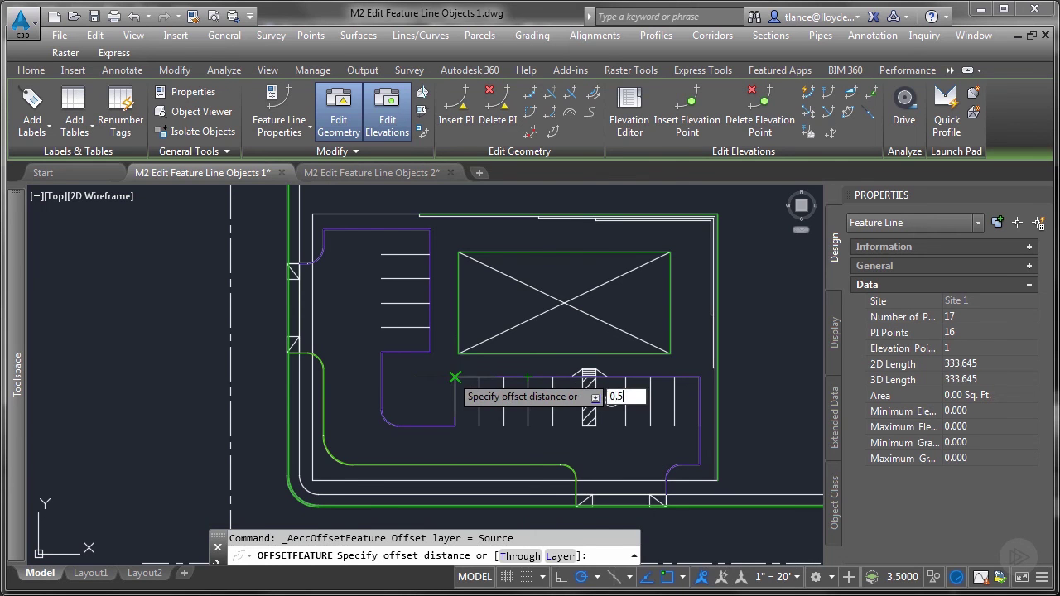
{"action": "key", "text": "Return"}
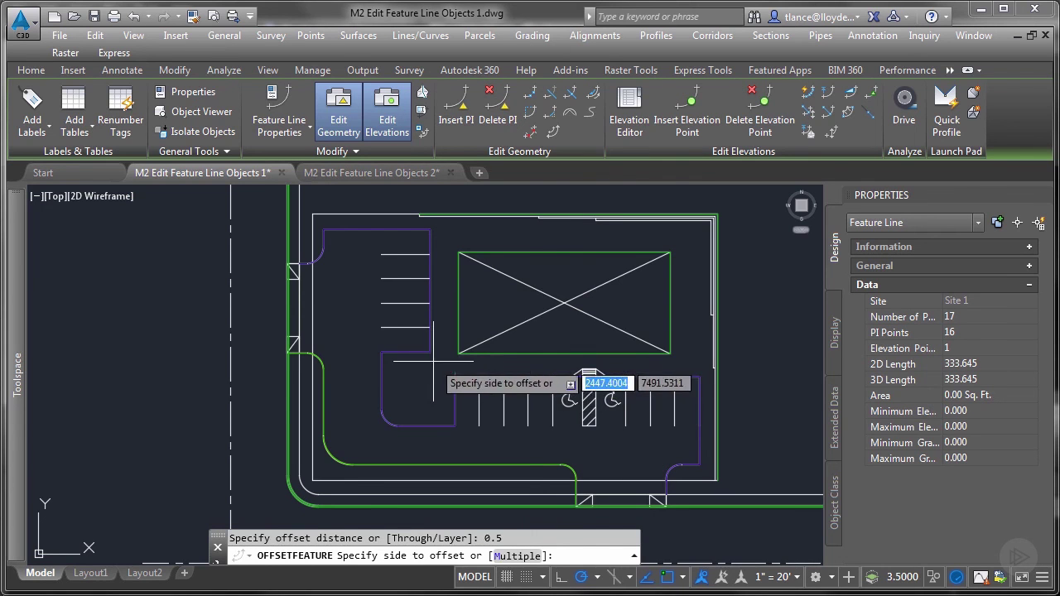
{"action": "left_click", "coordinate": [428, 377]}
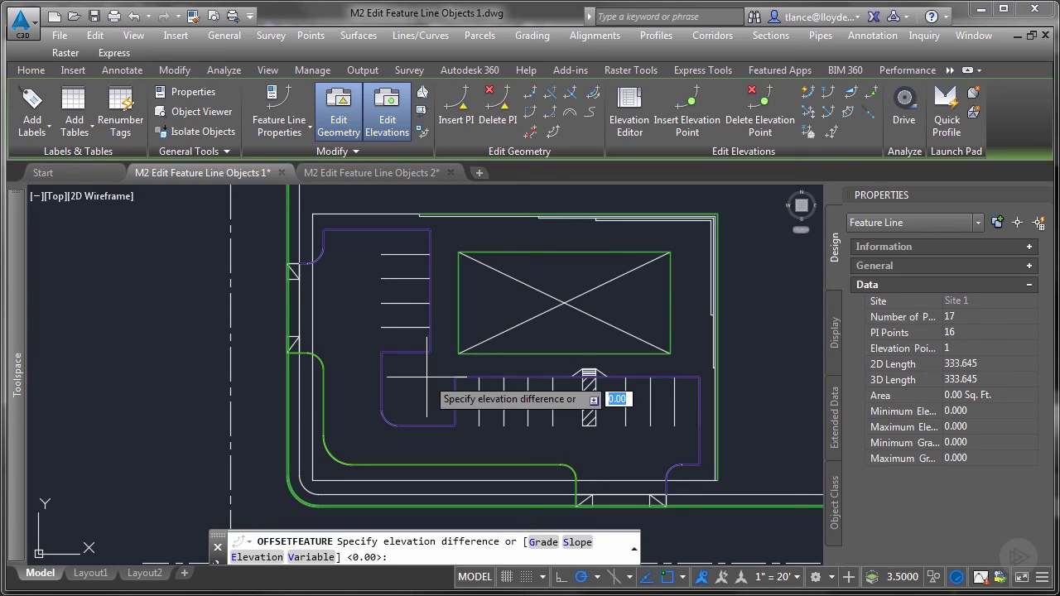
{"action": "type", "text": "0.5"}
{"action": "key", "text": "Return"}
{"action": "key", "text": "Return"}
Step: Select the offset feature line to check it, zoom in, then clear the selection
{"action": "left_click", "coordinate": [431, 351]}
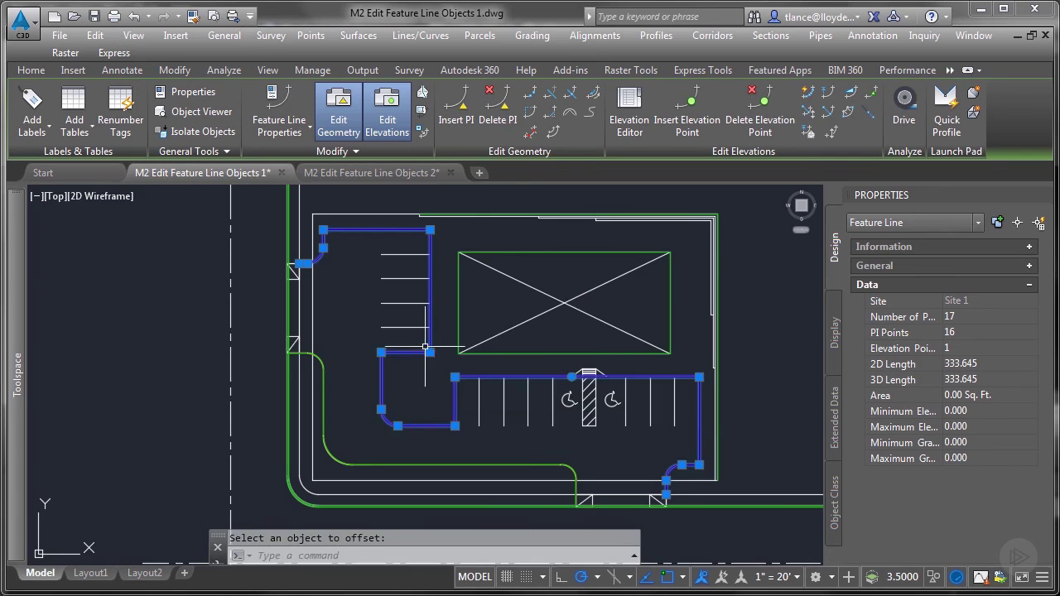
{"action": "scroll", "coordinate": [430, 352], "scroll_direction": "up", "scroll_amount": 6}
{"action": "scroll", "coordinate": [430, 353], "scroll_direction": "up", "scroll_amount": 2}
{"action": "key", "text": "Escape"}
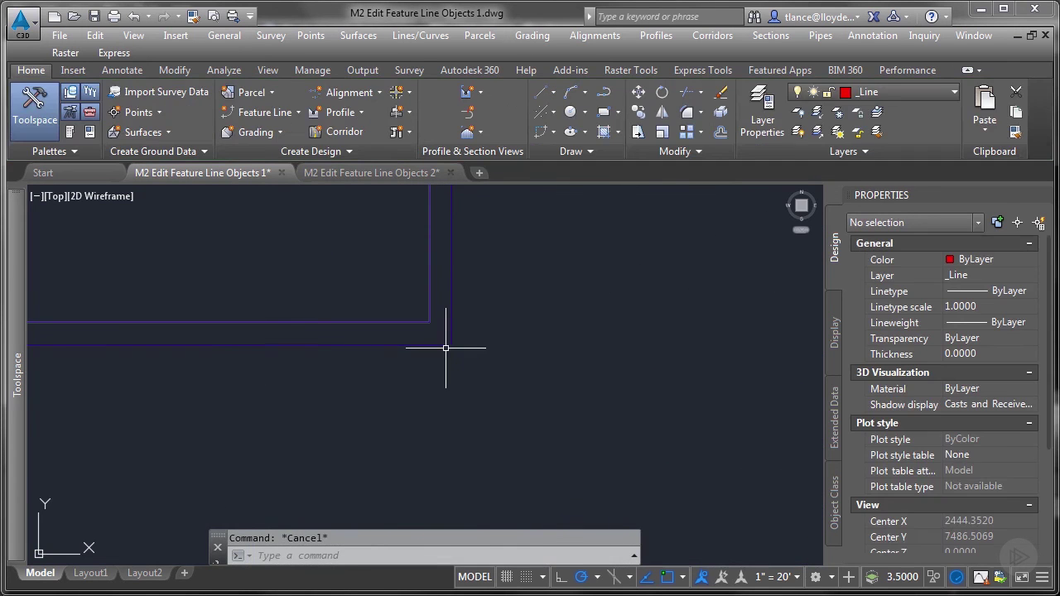
{"action": "left_click", "coordinate": [444, 350]}
{"action": "left_click", "coordinate": [430, 313]}
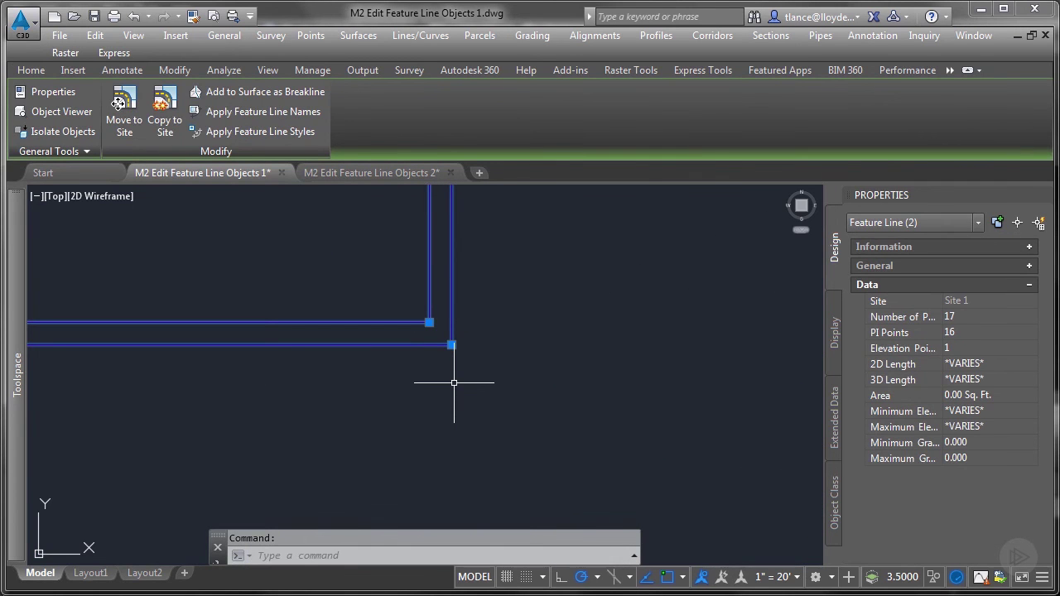
{"action": "left_click", "coordinate": [62, 111]}
{"action": "left_click_drag", "start_coordinate": [740, 372], "coordinate": [762, 438]}
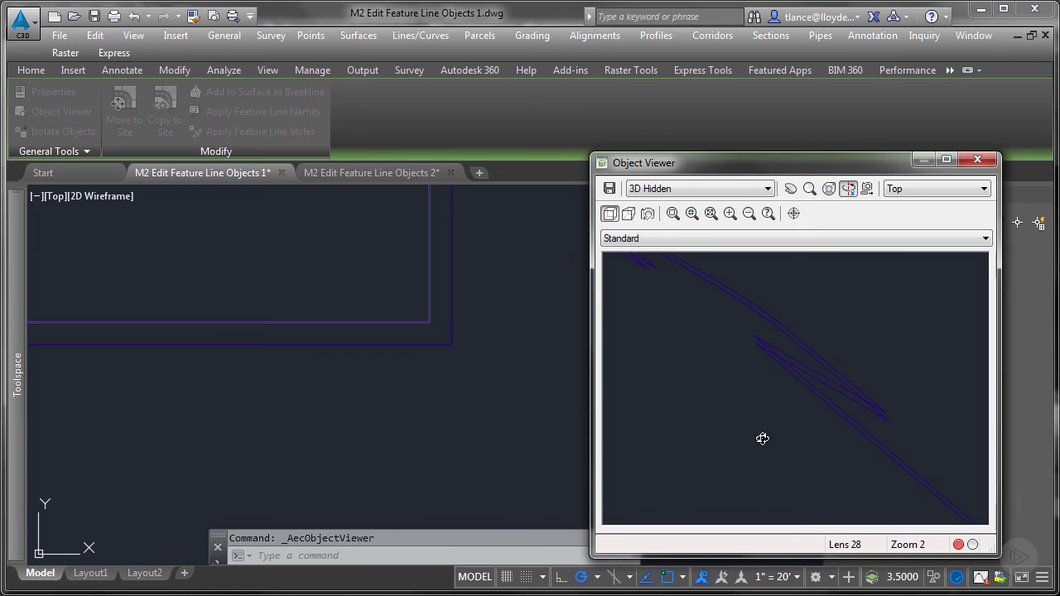
{"action": "key", "text": "Escape"}
{"action": "left_click", "coordinate": [663, 373]}
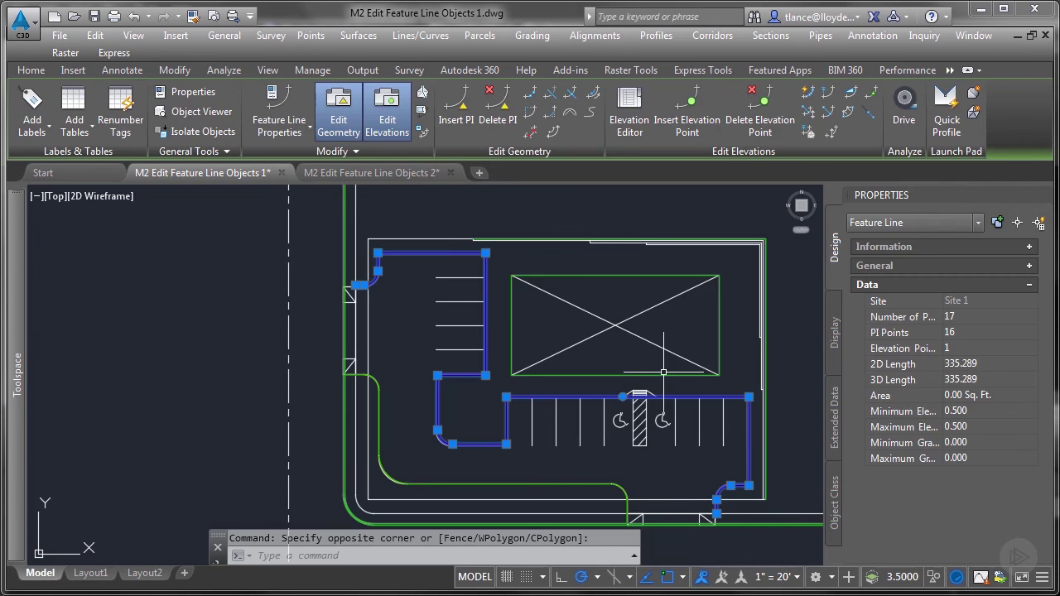